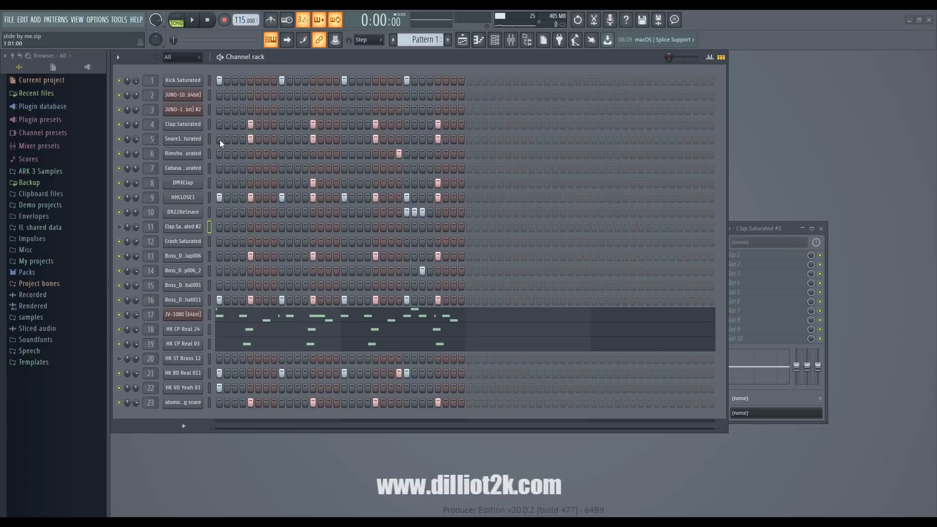
# Solo the Kick.Saturated channel and play the song, briefly toggling the Clap.Saturated and Snare1 channels on and off.
pyautogui.rightClick(120, 81)
pyautogui.click(126, 88)
pyautogui.click(193, 20)
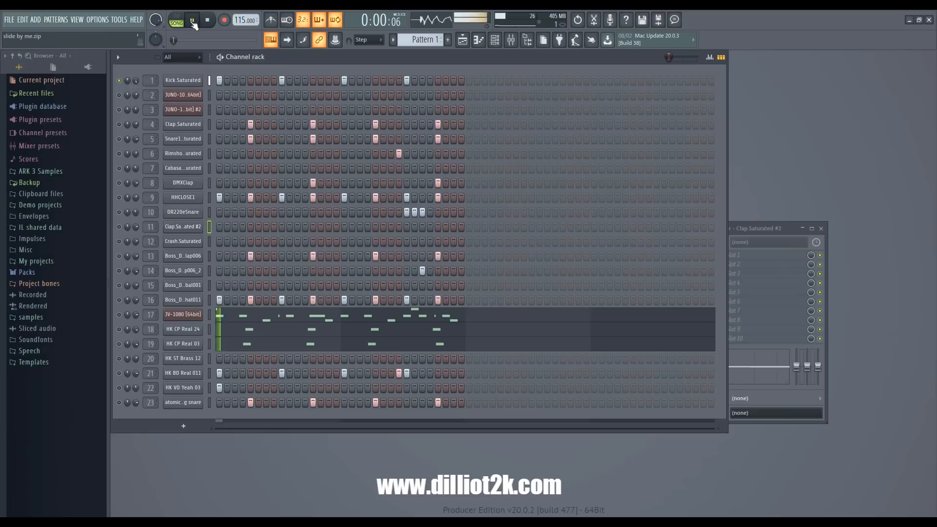
pyautogui.click(119, 124)
pyautogui.click(119, 139)
pyautogui.click(119, 139)
pyautogui.click(119, 124)
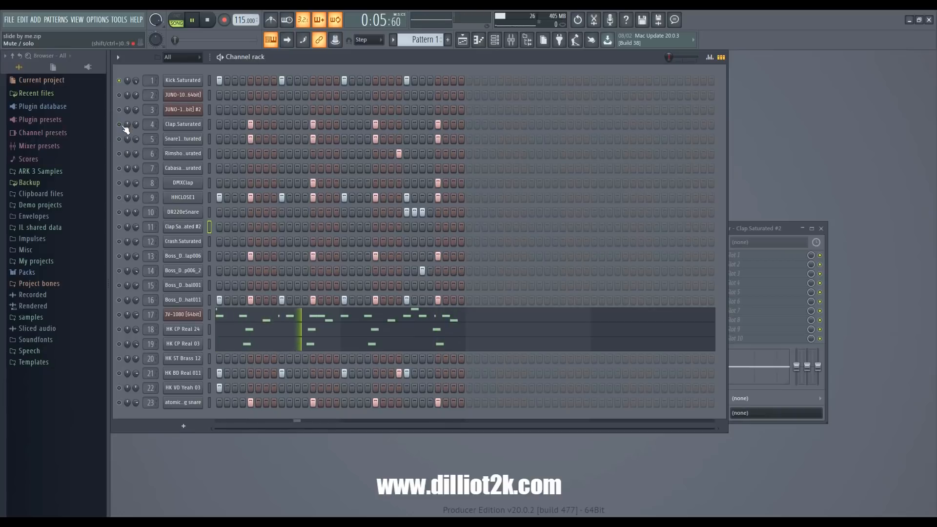
# Audition the Clap.Saturated, Snare1, HHCLOSE1 and DMXClap channels one at a time, and stop playback.
pyautogui.click(119, 80)
pyautogui.click(119, 124)
pyautogui.click(119, 140)
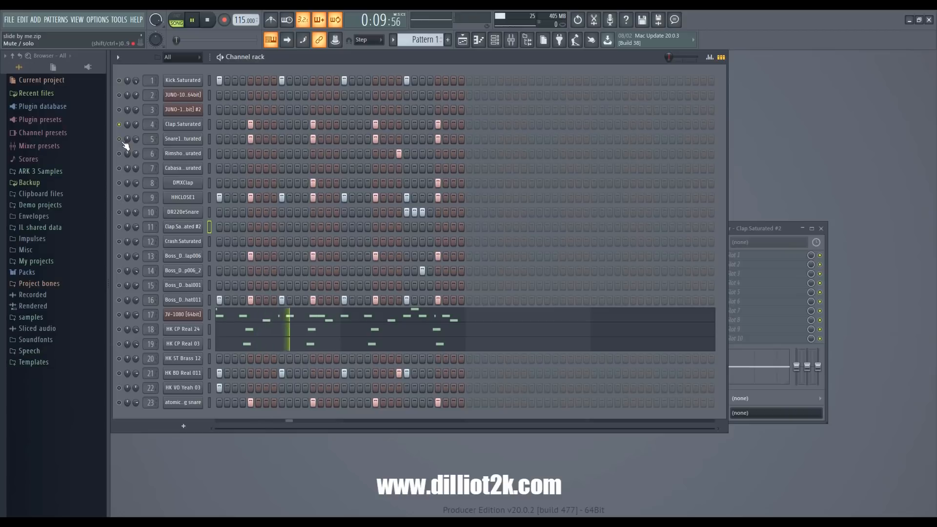
pyautogui.click(119, 124)
pyautogui.click(119, 197)
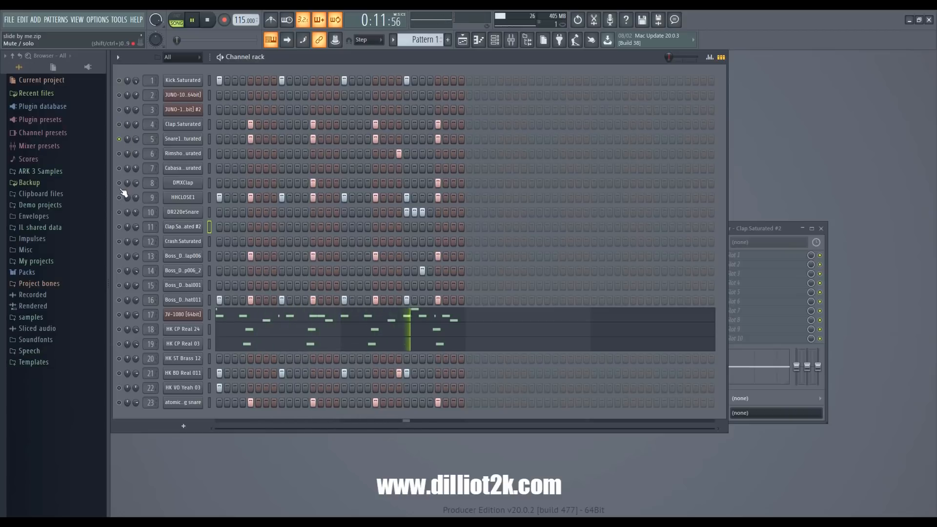
pyautogui.click(119, 140)
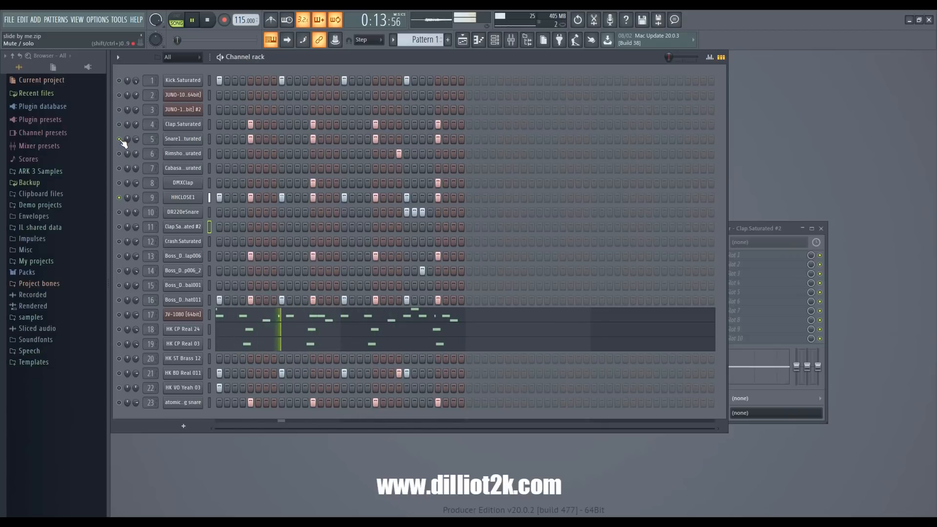
pyautogui.click(119, 183)
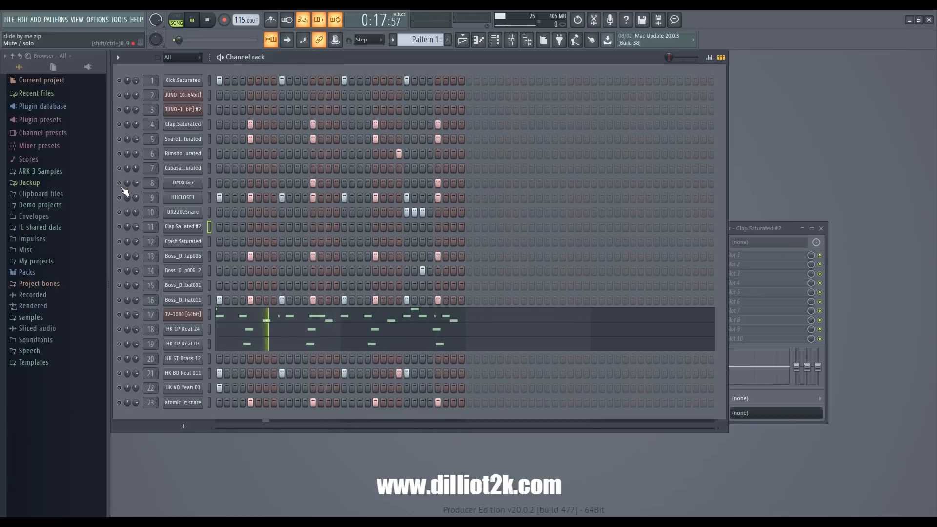
pyautogui.click(208, 20)
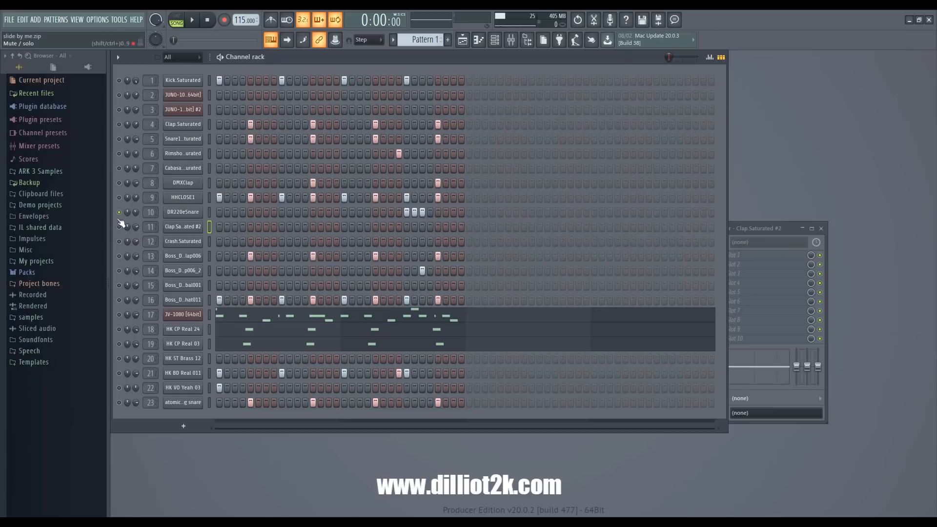
# Unmute all the drum channels 1, 4 to 16 and 21 to 23, and play the full drum beat before pausing.
pyautogui.click(118, 241)
pyautogui.click(119, 255)
pyautogui.click(119, 285)
pyautogui.click(118, 299)
pyautogui.click(119, 227)
pyautogui.click(118, 197)
pyautogui.click(118, 80)
pyautogui.click(119, 124)
pyautogui.click(119, 139)
pyautogui.click(192, 20)
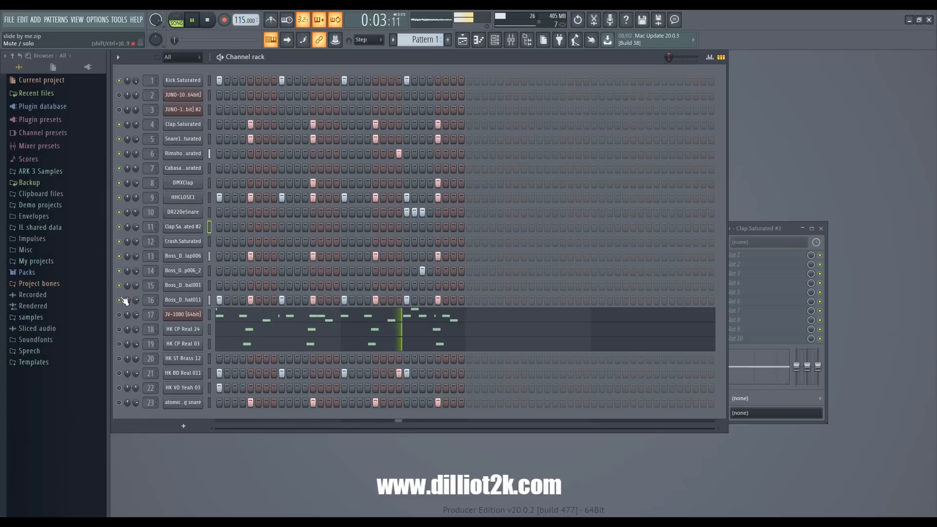
pyautogui.moveTo(119, 373); pyautogui.dragTo(118, 408)
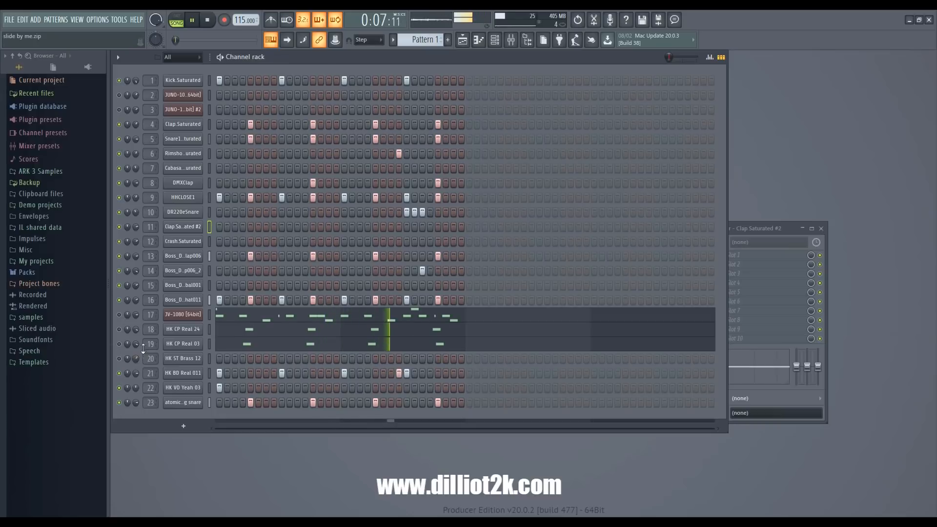
pyautogui.click(193, 23)
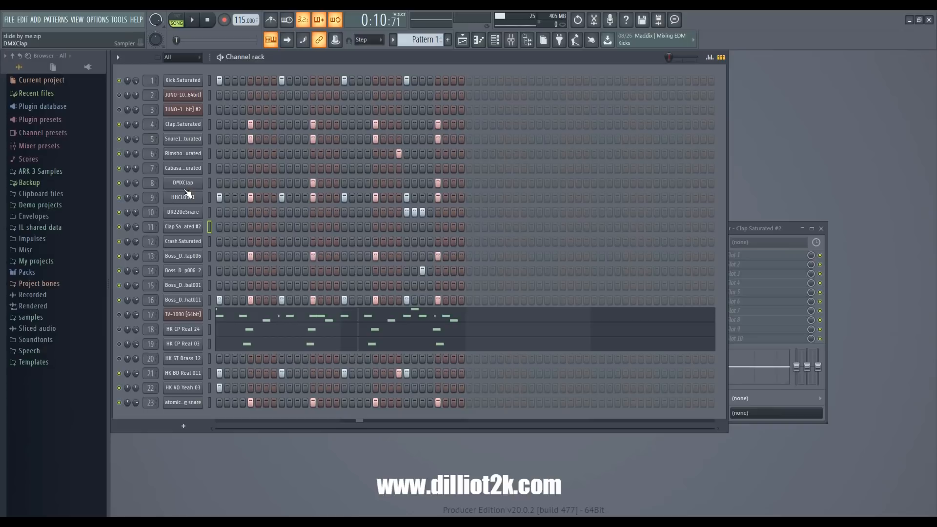
# Preview the Boss_DR880_clap006 channel at C5 and inspect the Boss_DR880_hihat011 sample, closing both channel windows.
pyautogui.click(191, 259)
pyautogui.click(279, 326)
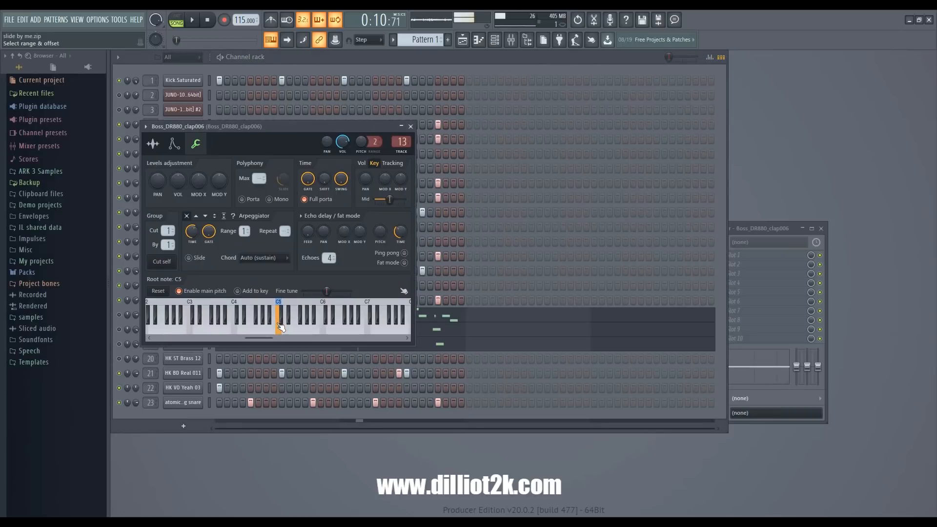
pyautogui.click(411, 127)
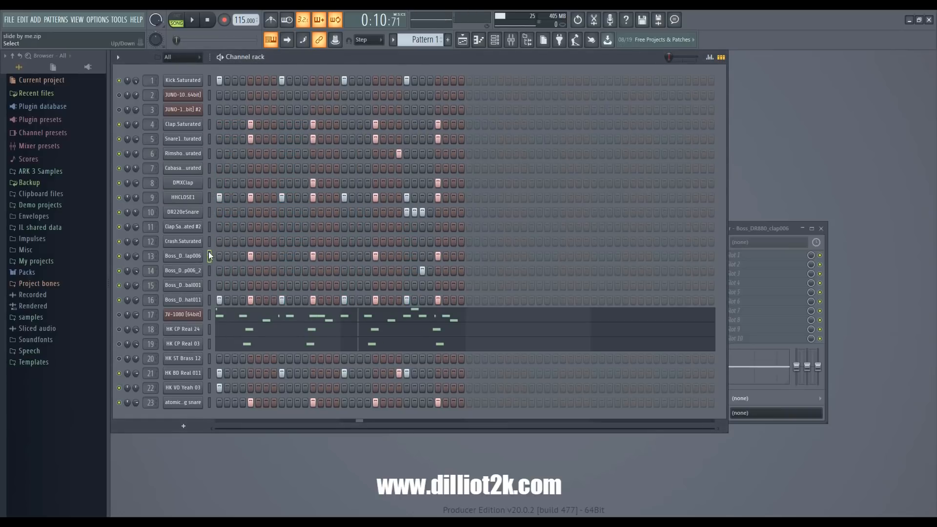
pyautogui.click(198, 299)
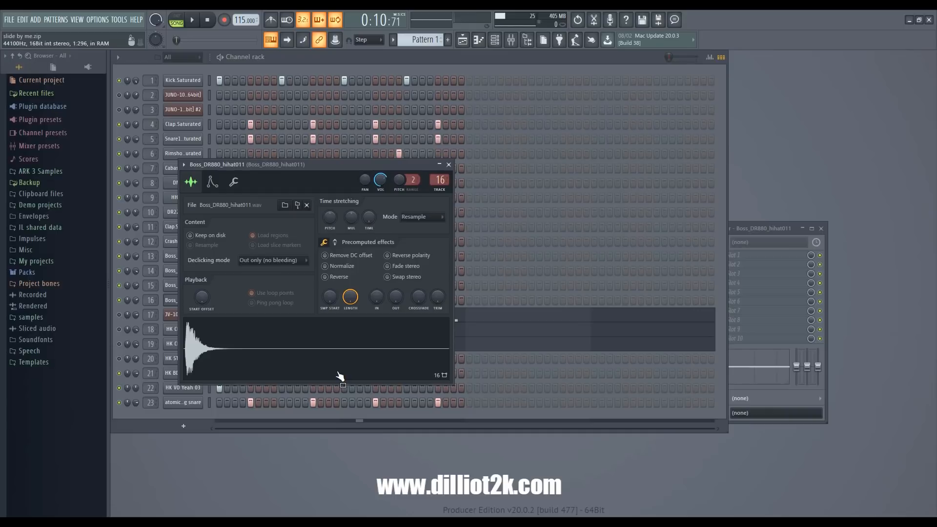
pyautogui.click(448, 166)
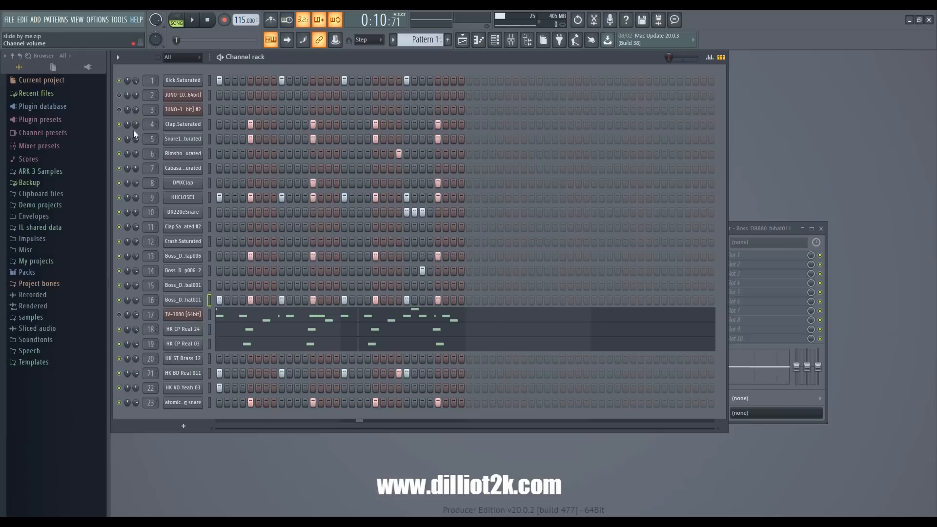
# Solo the Clap.Saturated channel and play Pattern 1 in pattern mode.
pyautogui.click(120, 130)
pyautogui.click(120, 139)
pyautogui.click(119, 139)
pyautogui.click(185, 20)
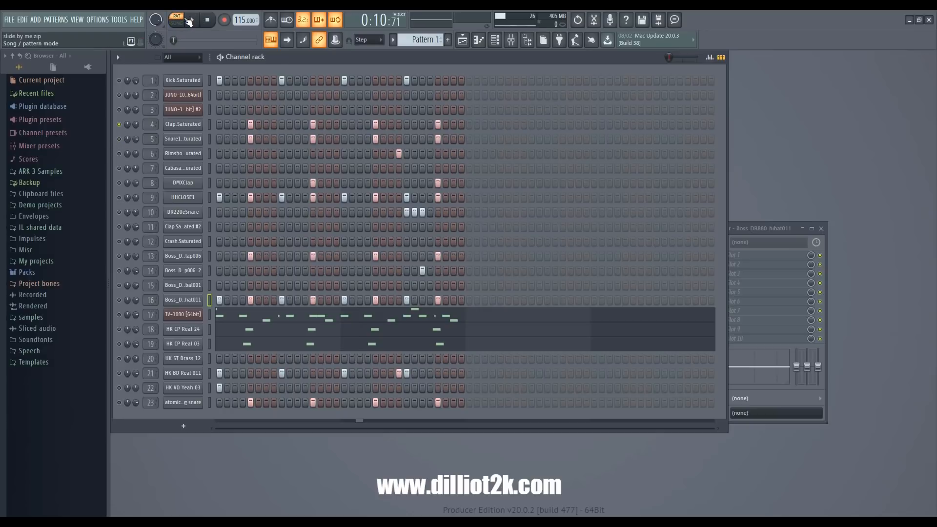
pyautogui.click(192, 20)
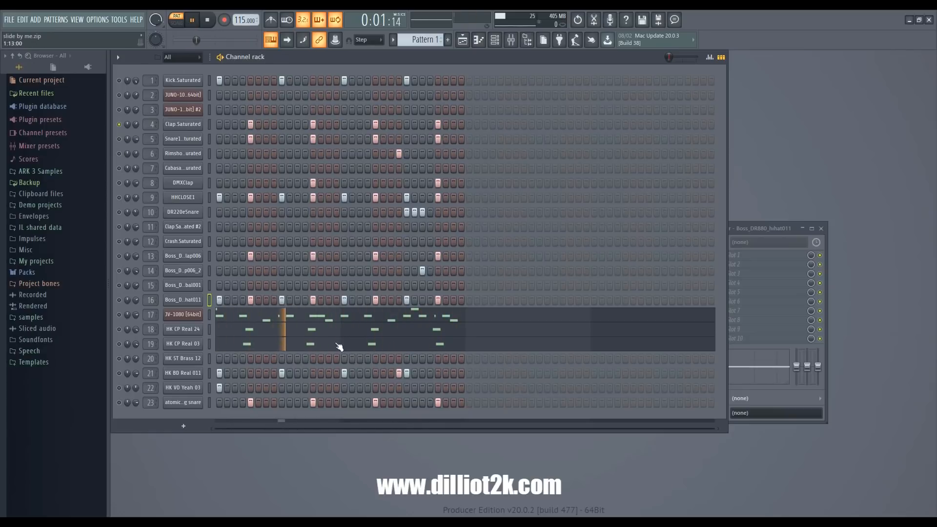
# Layer the clap by unmuting the Snare1, Boss_DR880_clap006 and atomic snare channels during playback, leaving HK BD Real 011 muted, and stop playback.
pyautogui.click(118, 139)
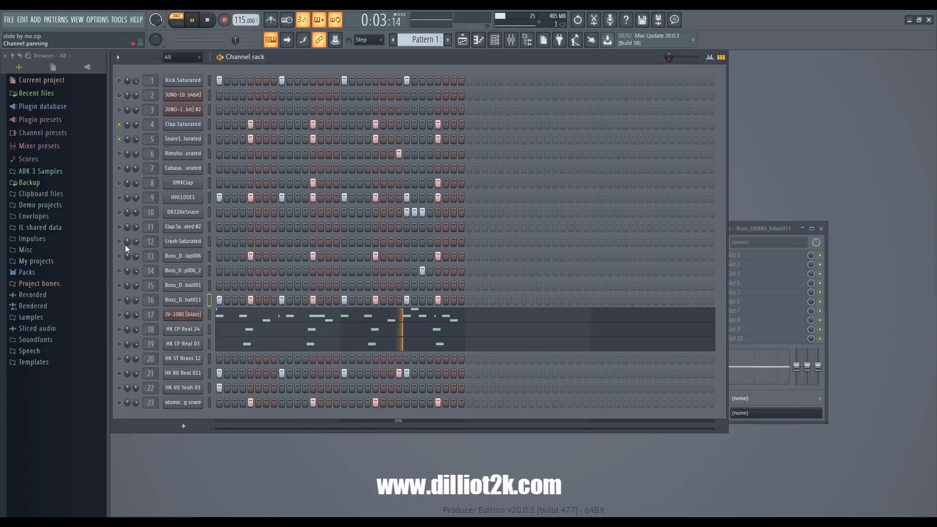
pyautogui.click(119, 256)
pyautogui.click(119, 300)
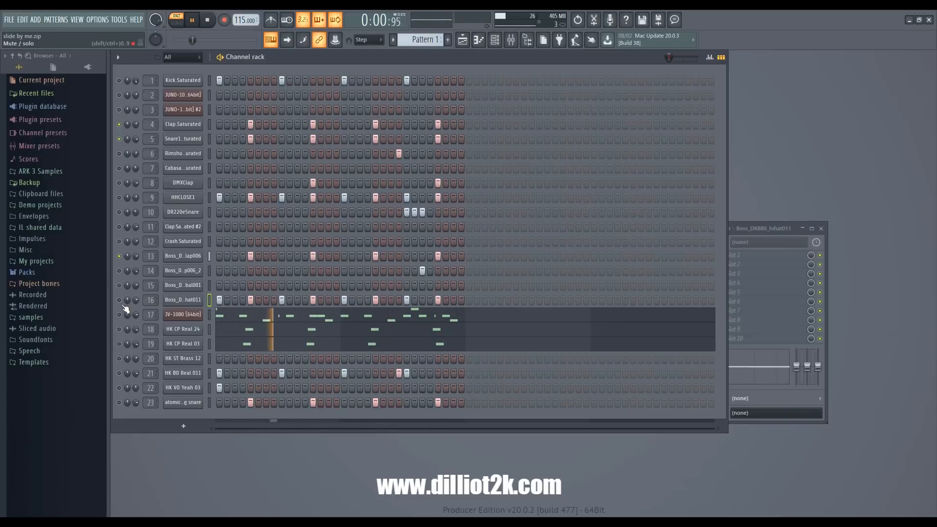
pyautogui.click(120, 302)
pyautogui.click(120, 373)
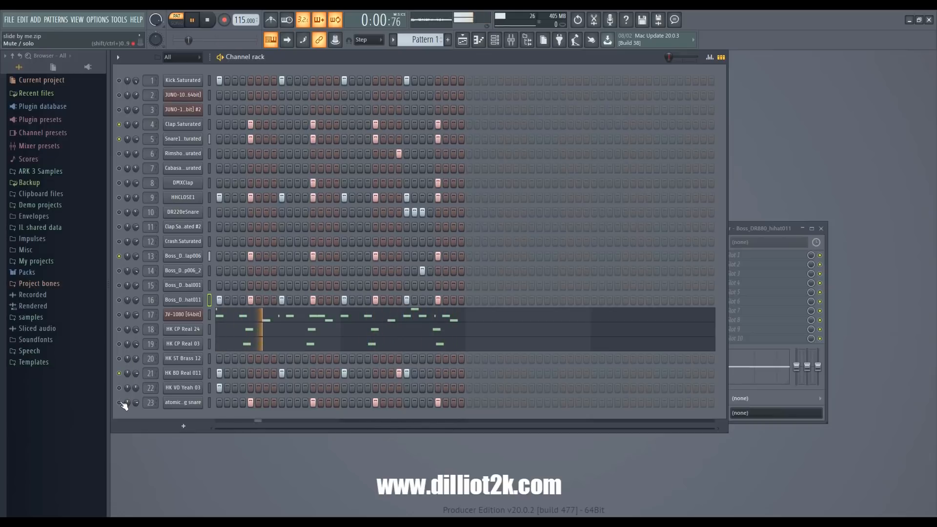
pyautogui.click(119, 402)
pyautogui.click(119, 373)
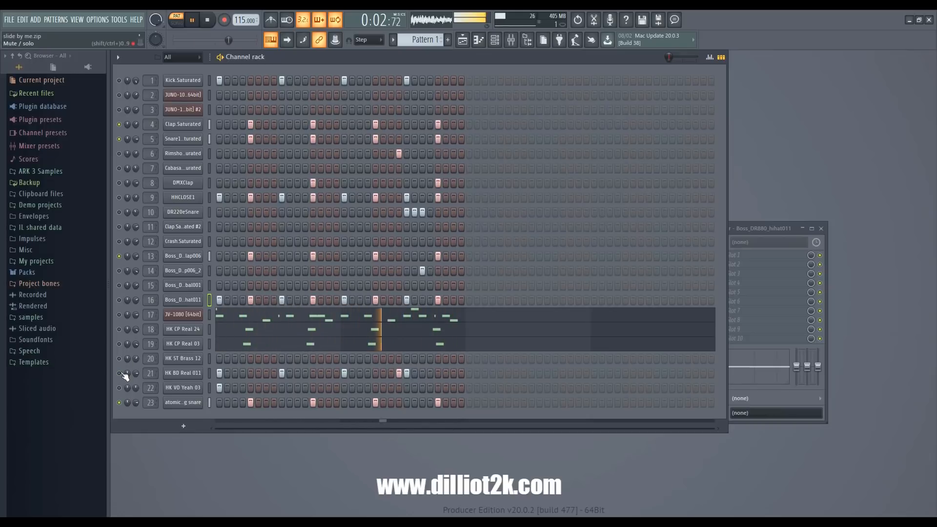
pyautogui.click(208, 20)
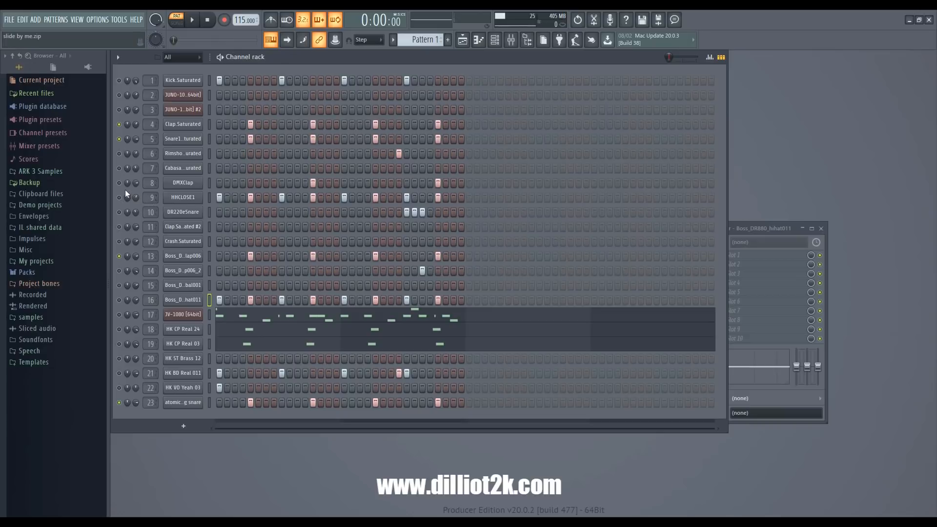
# Preview the DMXClap sample in its channel window, and solo the JV-1080 channel.
pyautogui.click(183, 183)
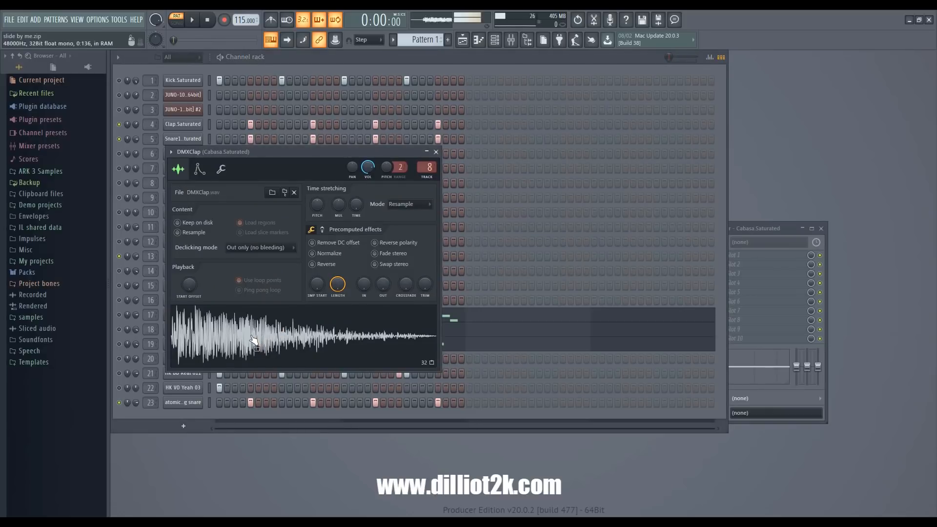
pyautogui.click(436, 151)
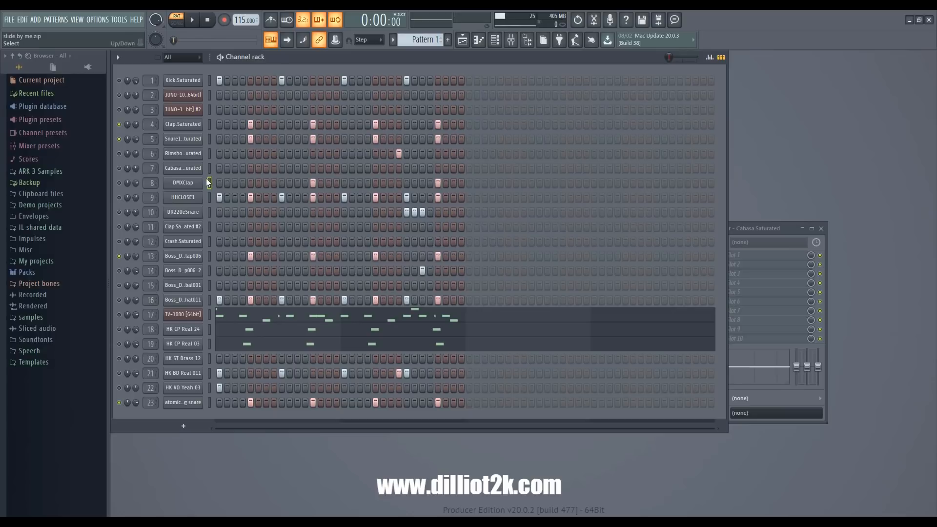
pyautogui.rightClick(122, 316)
pyautogui.click(136, 321)
# Open the first JUNO-106 channel, examine its synth interface and VST wrapper settings, and close the plugin window.
pyautogui.click(184, 96)
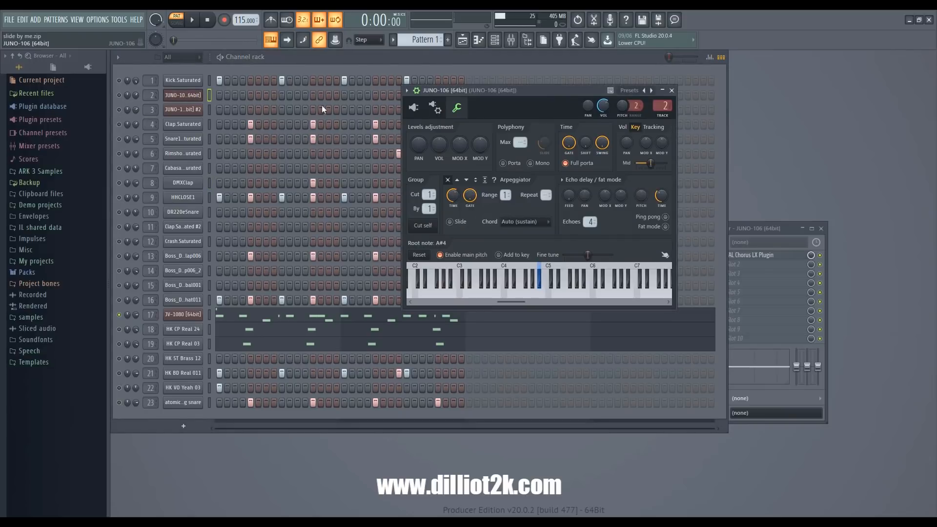
pyautogui.click(413, 107)
pyautogui.moveTo(572, 92); pyautogui.dragTo(363, 90)
pyautogui.click(219, 110)
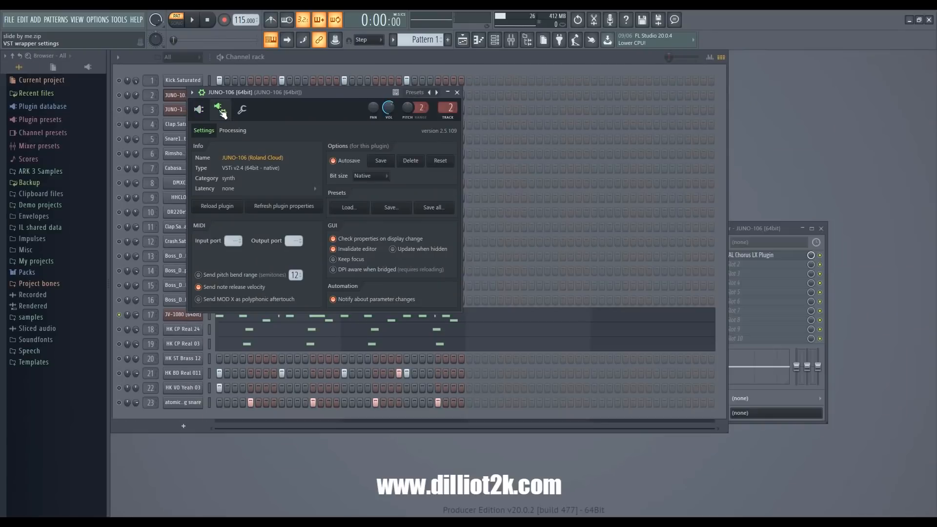
pyautogui.click(199, 109)
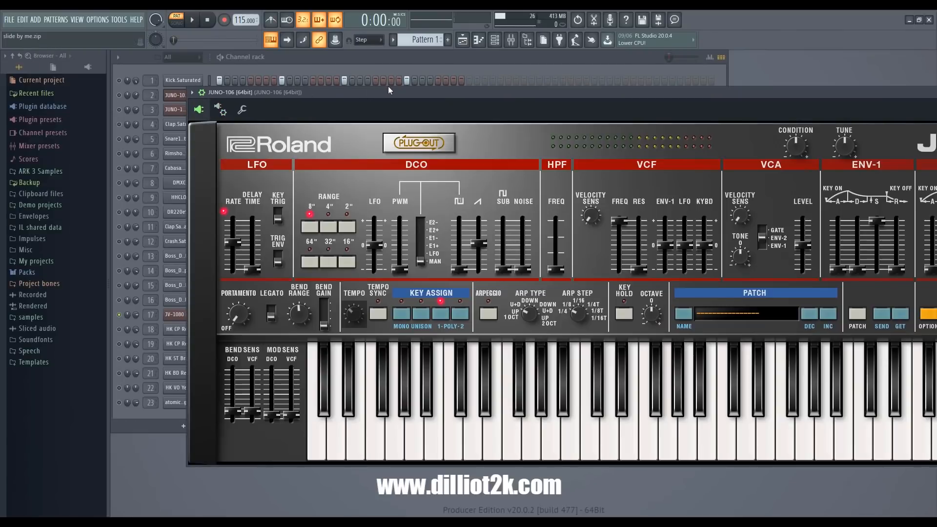
pyautogui.click(219, 110)
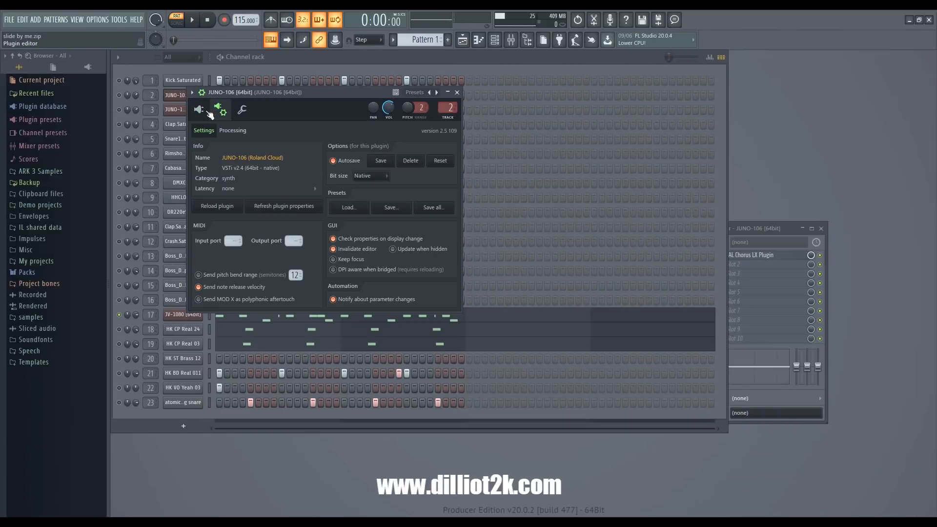
pyautogui.click(205, 111)
pyautogui.moveTo(341, 92); pyautogui.dragTo(287, 104)
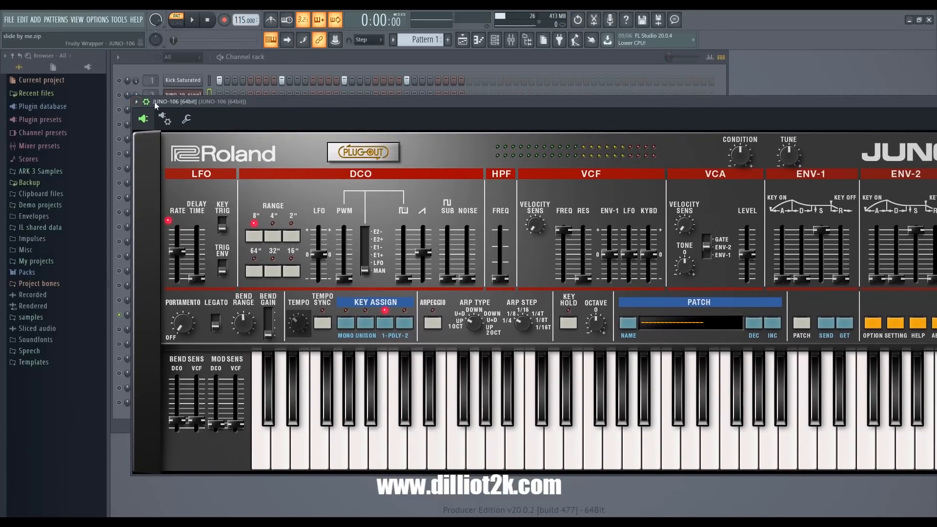
pyautogui.moveTo(441, 103); pyautogui.dragTo(582, 89)
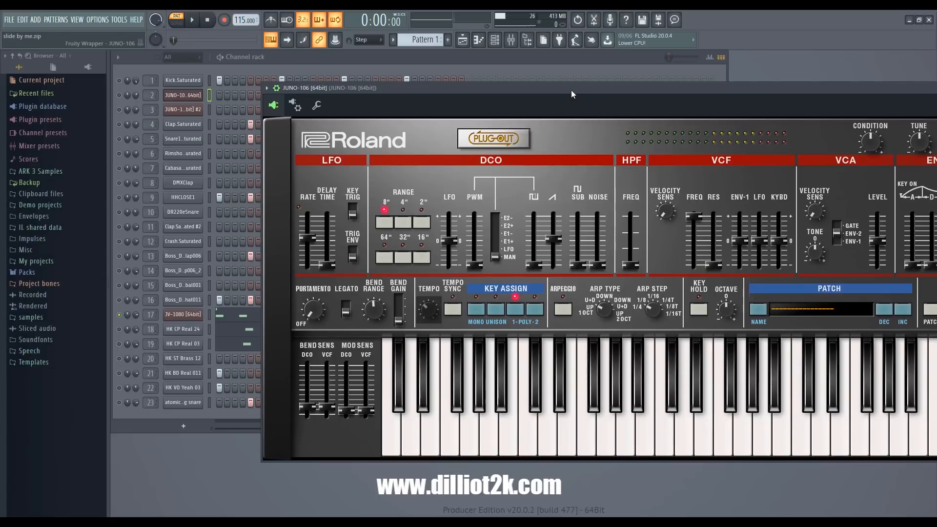
pyautogui.moveTo(571, 89); pyautogui.dragTo(168, 136)
pyautogui.click(790, 134)
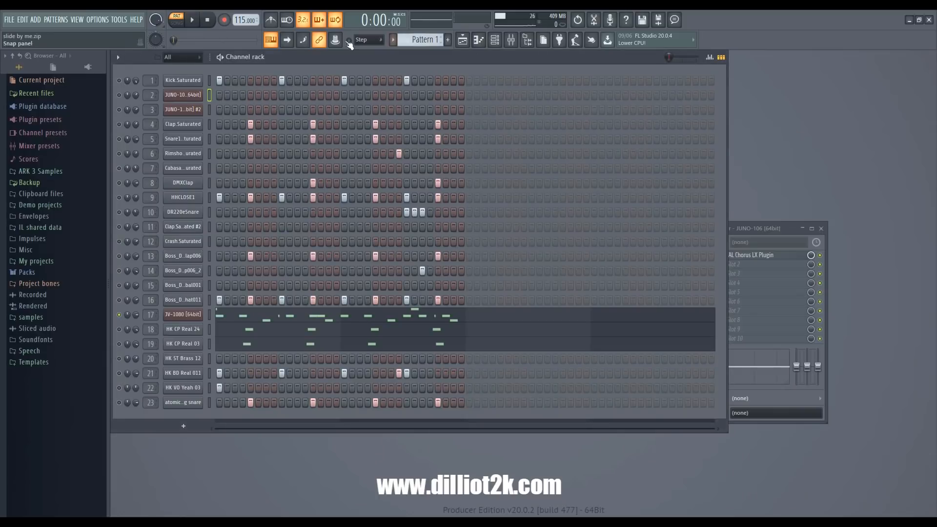
# Play Pattern 2 with both JUNO-106 channels unmuted, and stop playback.
pyautogui.scroll(-1, 419, 38)
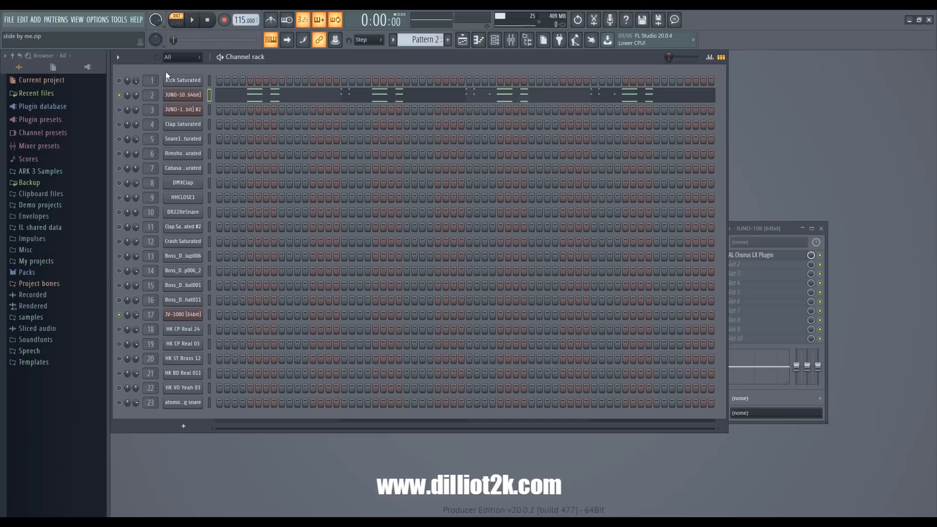
pyautogui.click(197, 21)
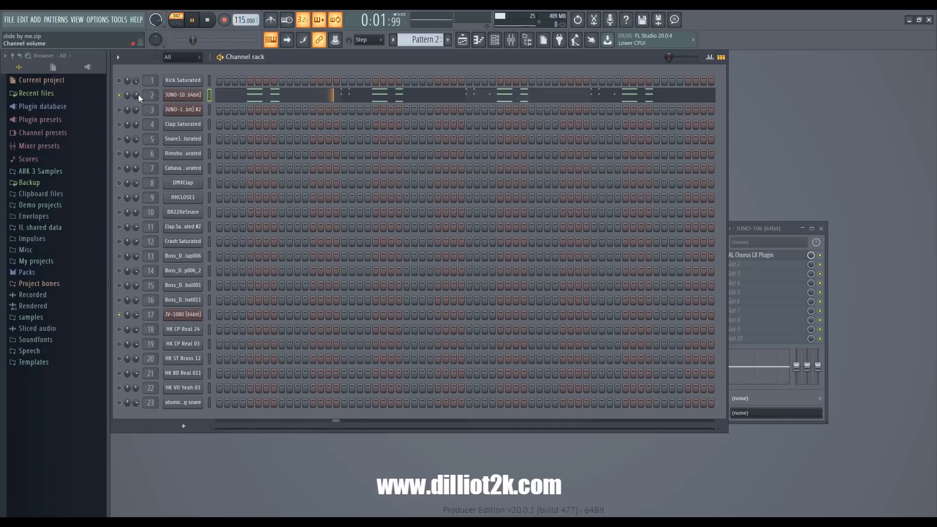
pyautogui.click(119, 110)
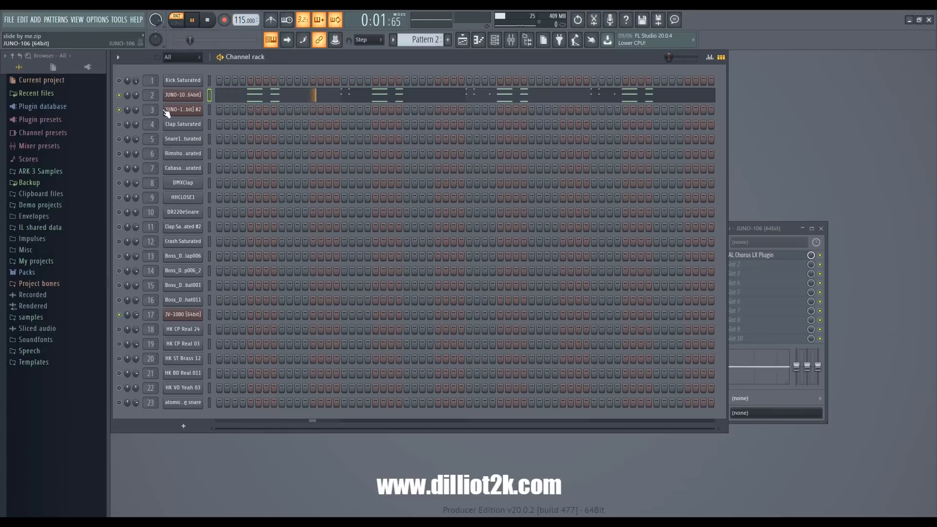
pyautogui.click(207, 21)
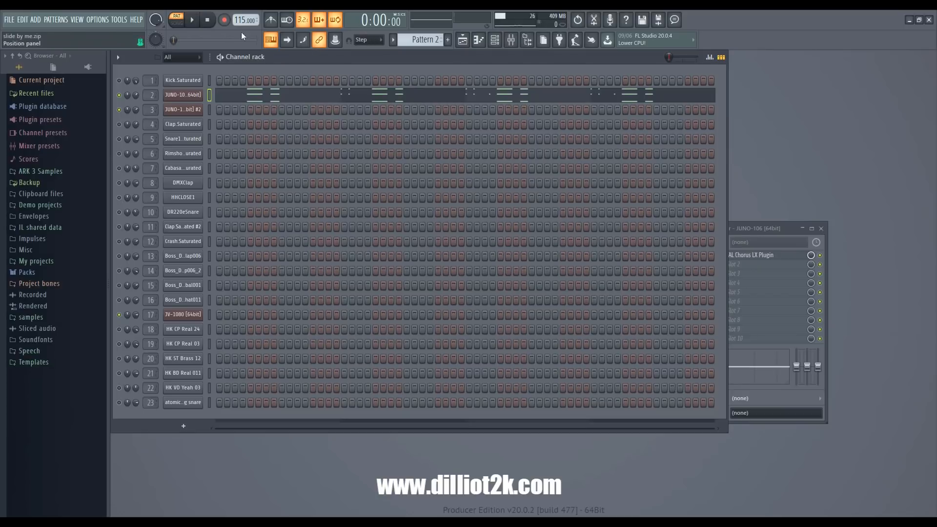
# Select Pattern 3, play its JUNO-106 chords, and stop playback.
pyautogui.scroll(-2, 420, 41)
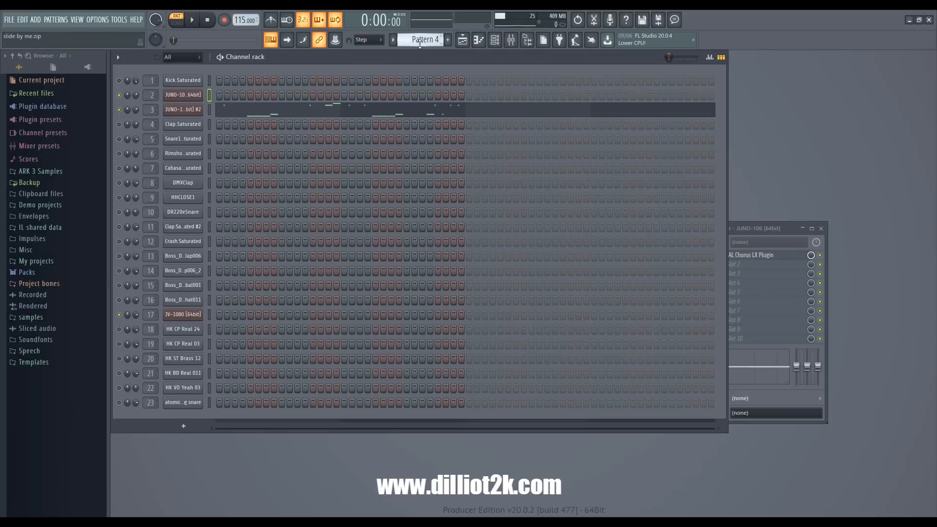
pyautogui.scroll(1, 420, 43)
pyautogui.click(193, 21)
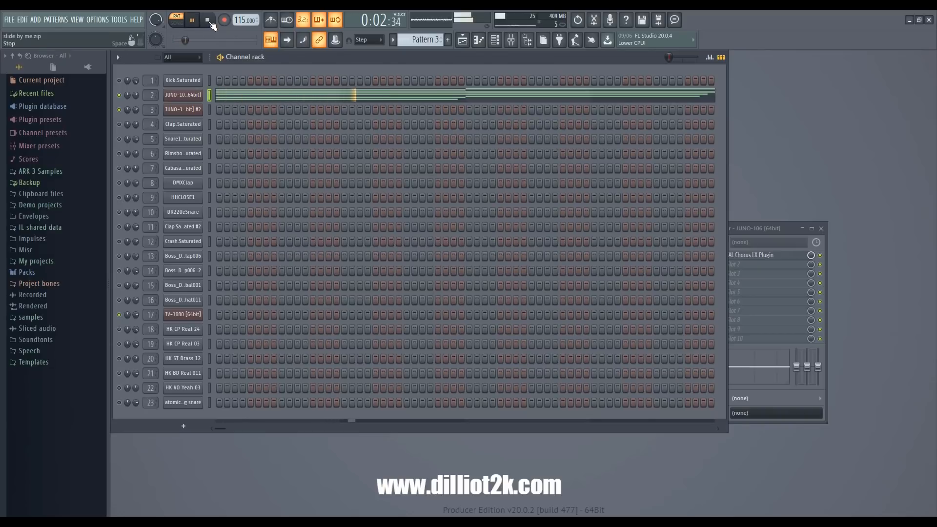
pyautogui.click(209, 21)
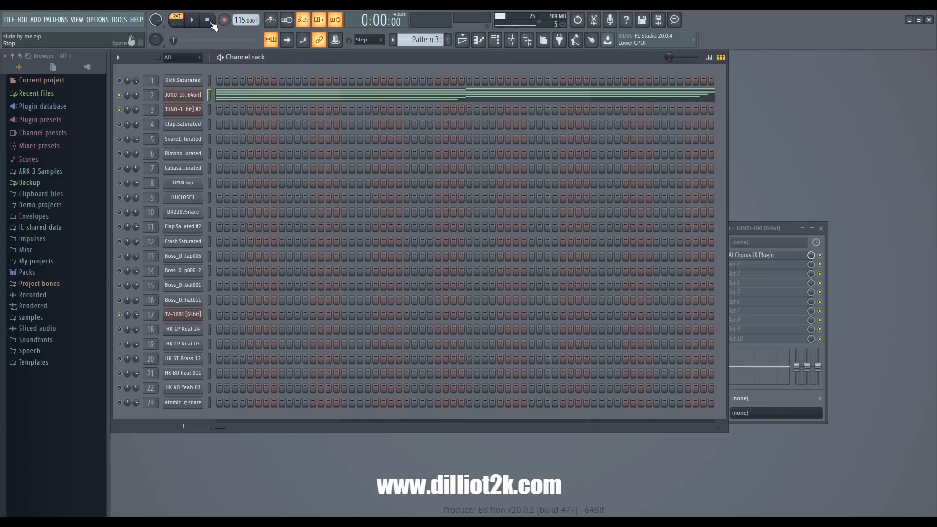
# Open the first JUNO-106 channel and compare its sound with the chorus off and on setting I while Pattern 3 plays, then stop playback.
pyautogui.click(167, 95)
pyautogui.moveTo(674, 136); pyautogui.dragTo(715, 86)
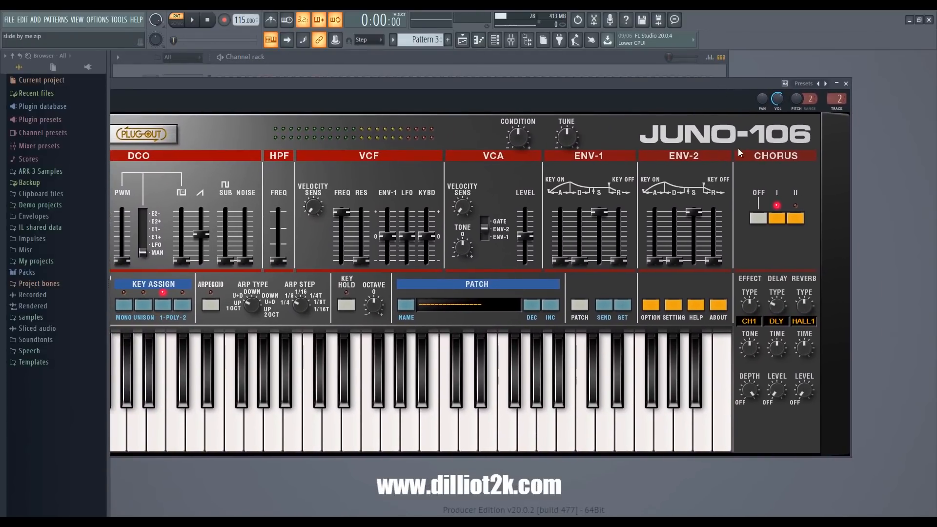
pyautogui.moveTo(376, 88); pyautogui.dragTo(323, 166)
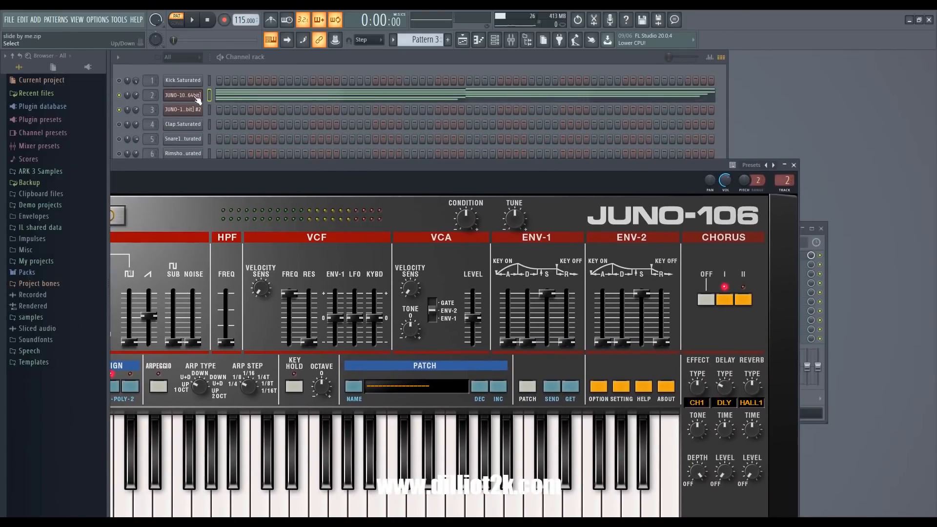
pyautogui.click(195, 24)
pyautogui.click(707, 304)
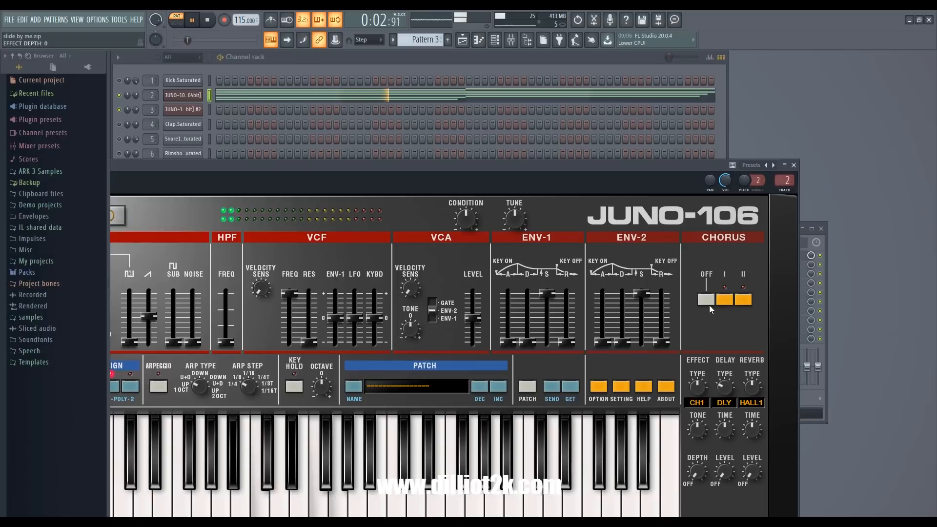
pyautogui.click(724, 303)
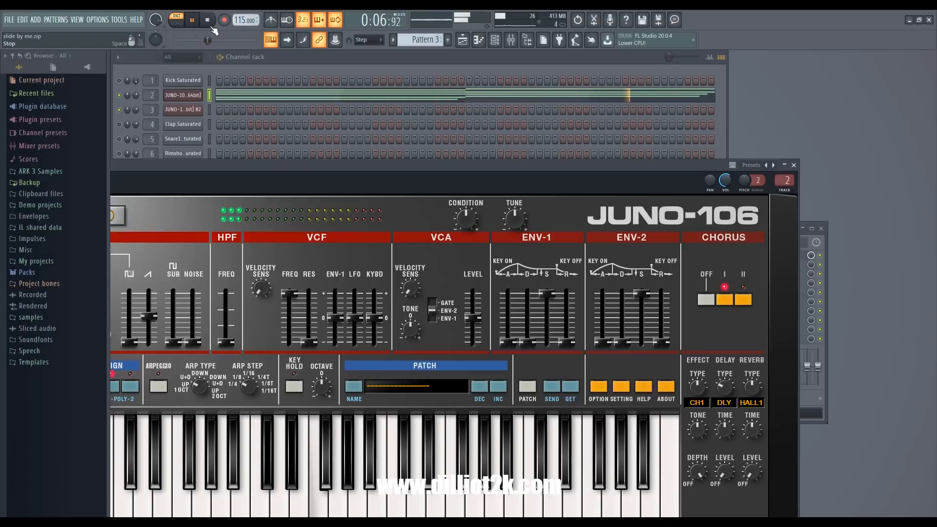
pyautogui.press('space')
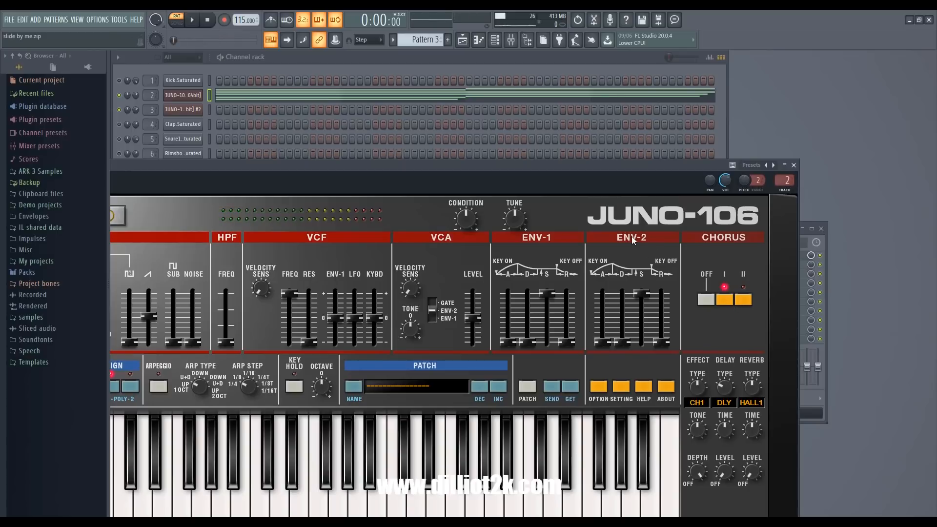
# Return to the channel rack and first JUNO-106 window, switch to Pattern 4, and start playback.
pyautogui.press('F6')
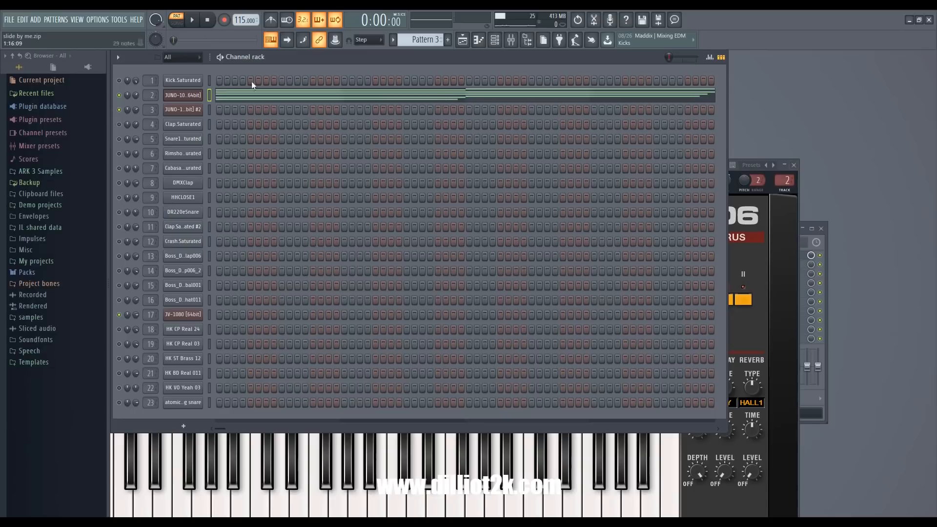
pyautogui.click(194, 108)
pyautogui.click(196, 98)
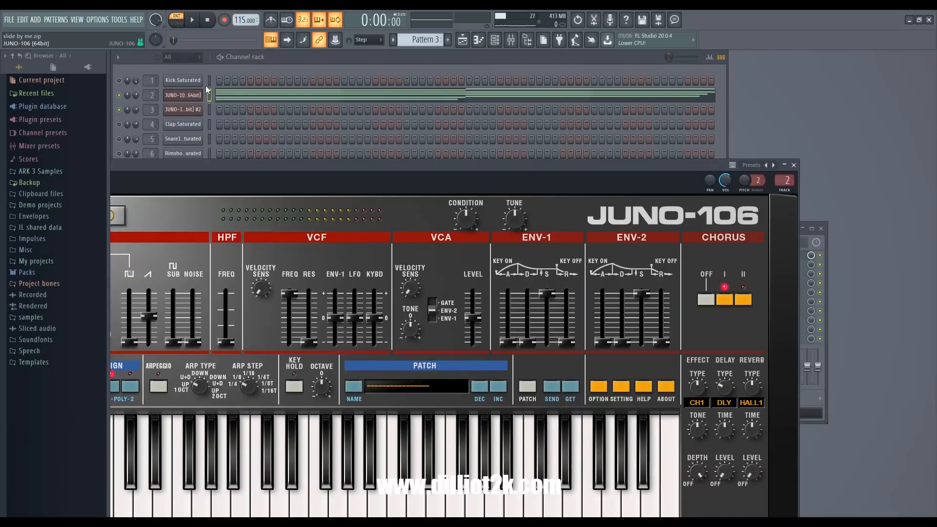
pyautogui.scroll(-1, 420, 40)
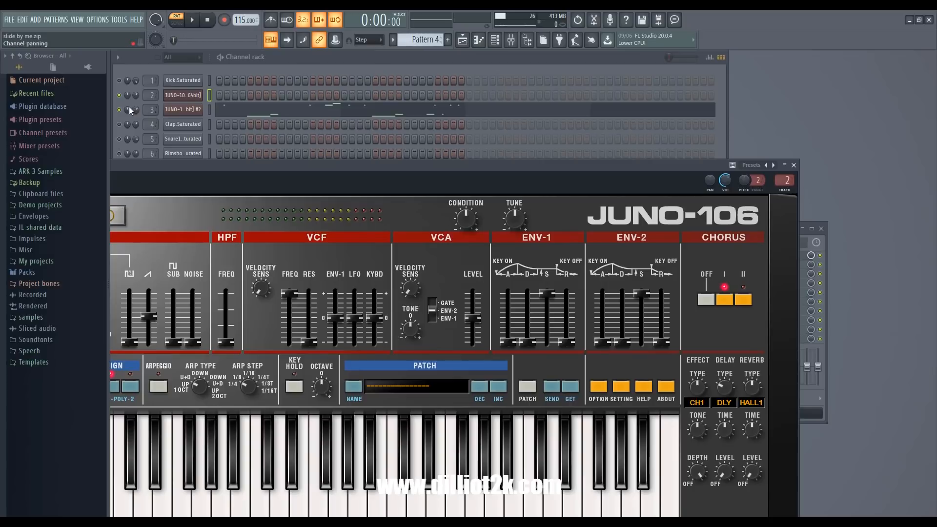
pyautogui.click(192, 20)
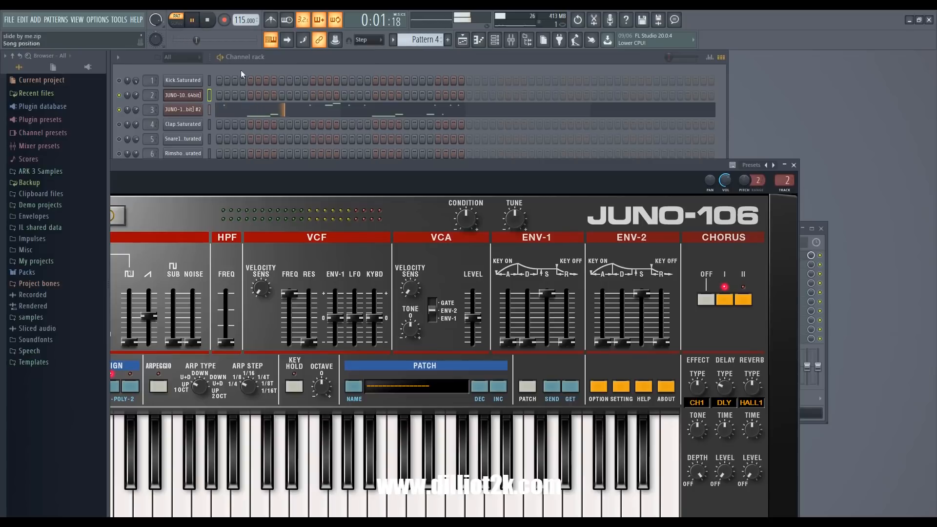
# Examine the second JUNO-106 channel's synth settings during playback, close its window, and stop Pattern 4.
pyautogui.click(202, 116)
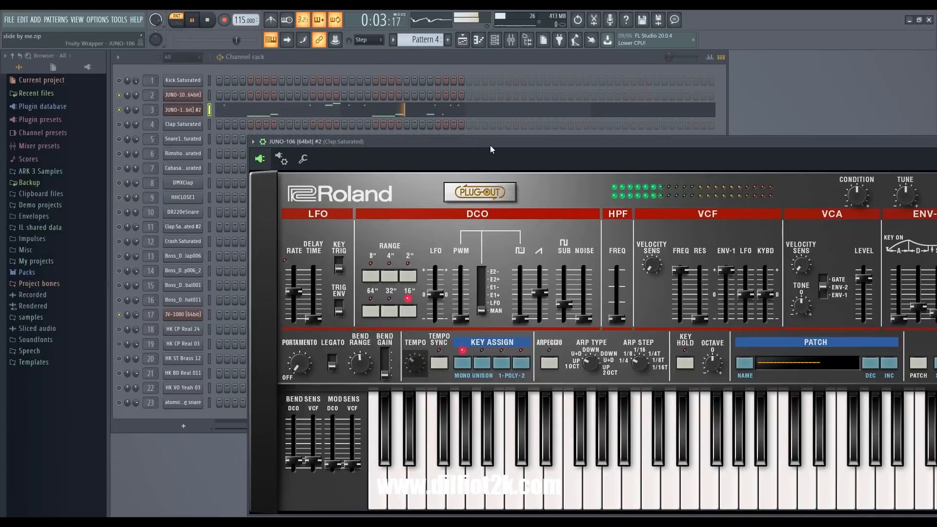
pyautogui.moveTo(486, 145); pyautogui.dragTo(22, 149)
pyautogui.click(782, 144)
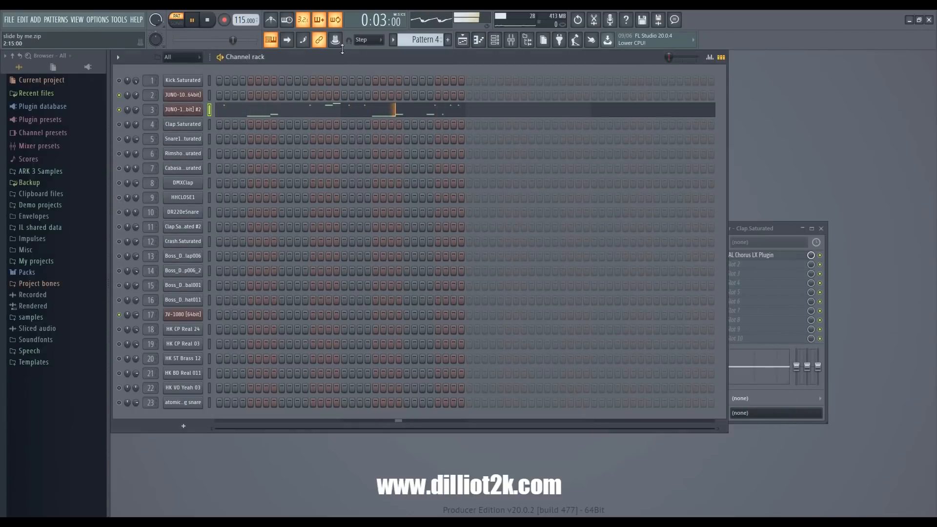
pyautogui.click(208, 22)
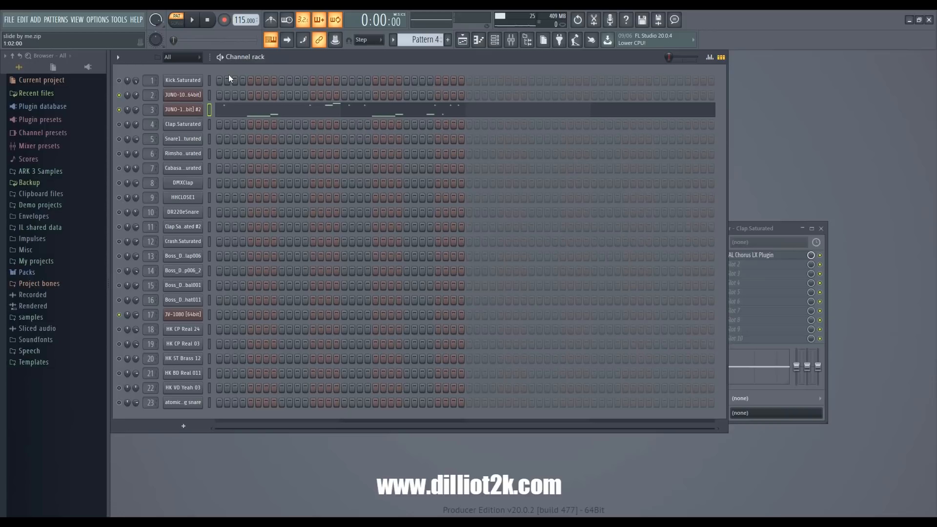
# Switch to Pattern 1, play the JV-1080 part, open its Muted Gtr patch window, and stop playback.
pyautogui.moveTo(423, 39)
pyautogui.mouseDown()
pyautogui.moveTo(423, 30)
pyautogui.moveTo(423, 54)
pyautogui.mouseUp()
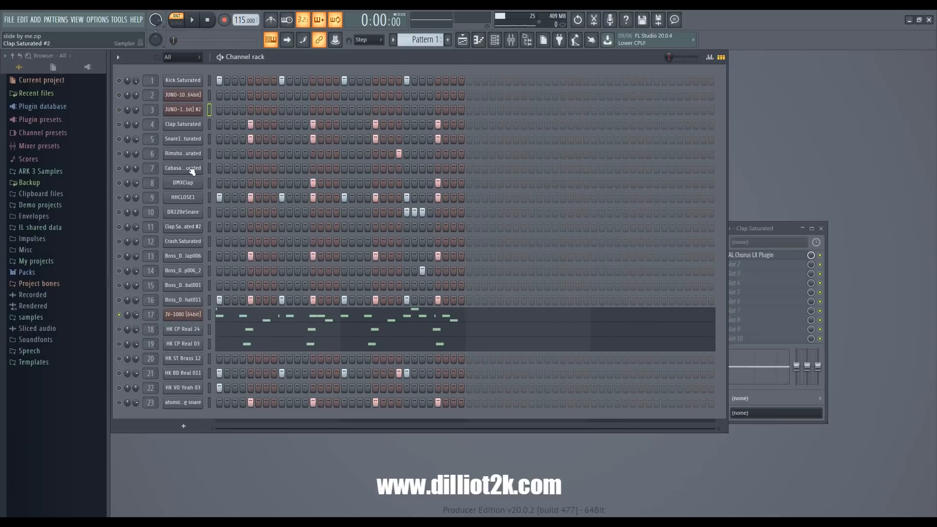
pyautogui.press('space')
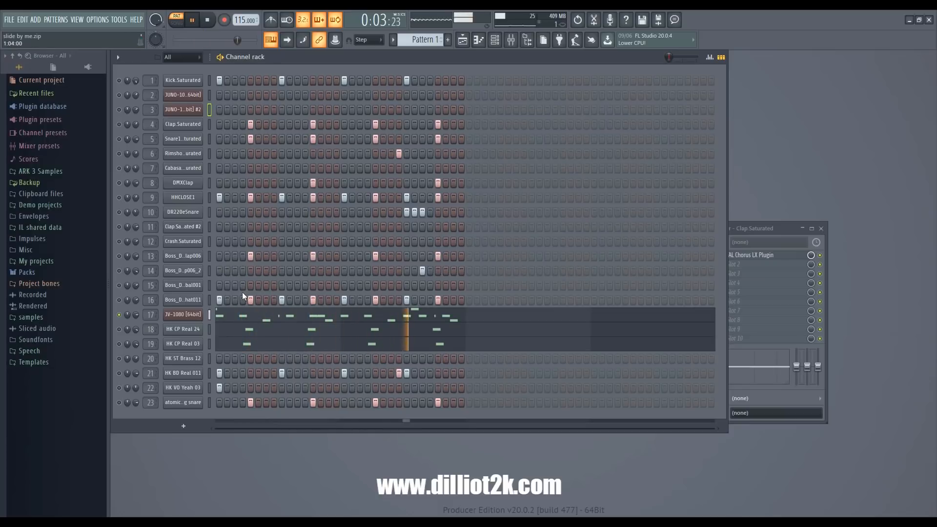
pyautogui.click(190, 316)
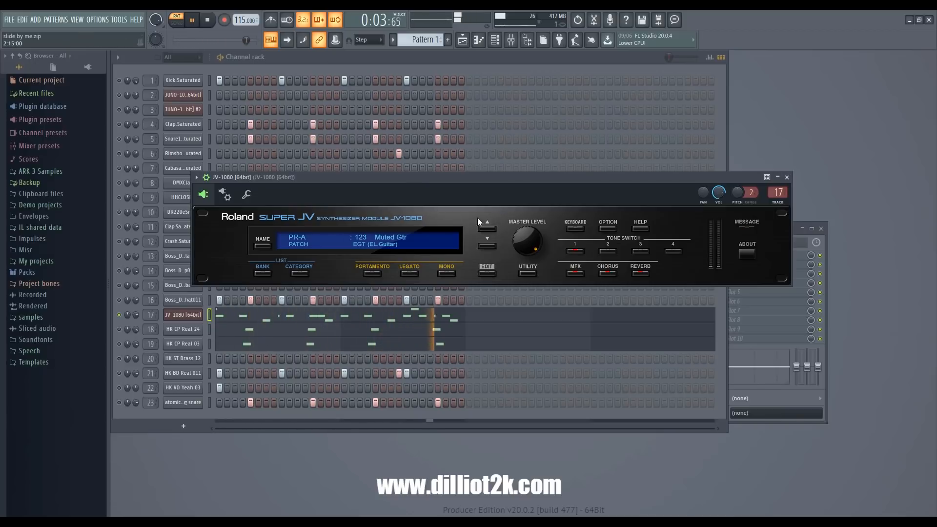
pyautogui.click(208, 22)
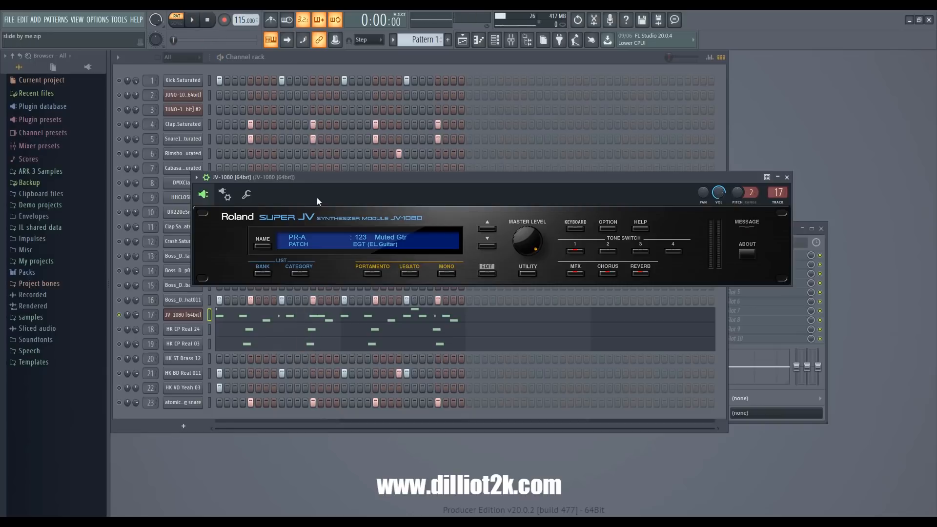
# Play Pattern 1 and unmute the HK CP Real 24 and HK CP Real 03 channels alongside the JV-1080, then stop playback.
pyautogui.hotkey('ctrl', 's')
pyautogui.click(193, 20)
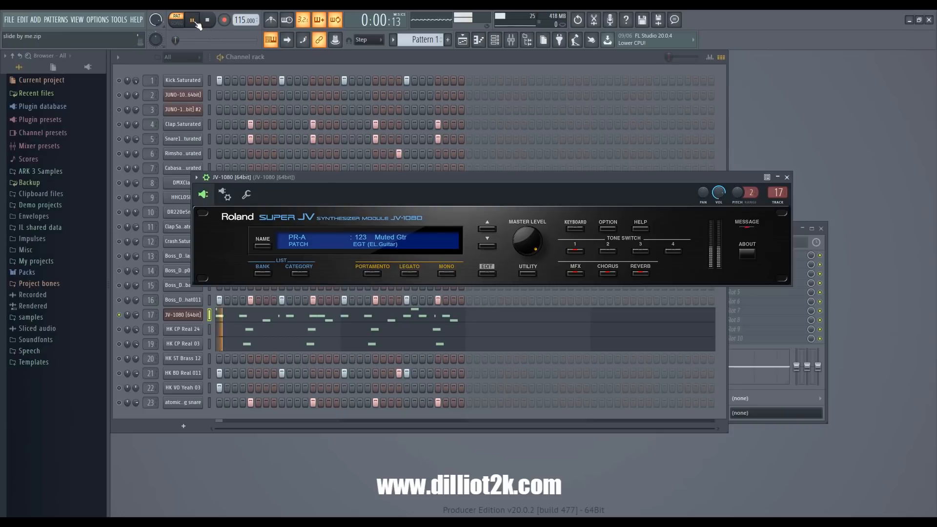
pyautogui.click(125, 335)
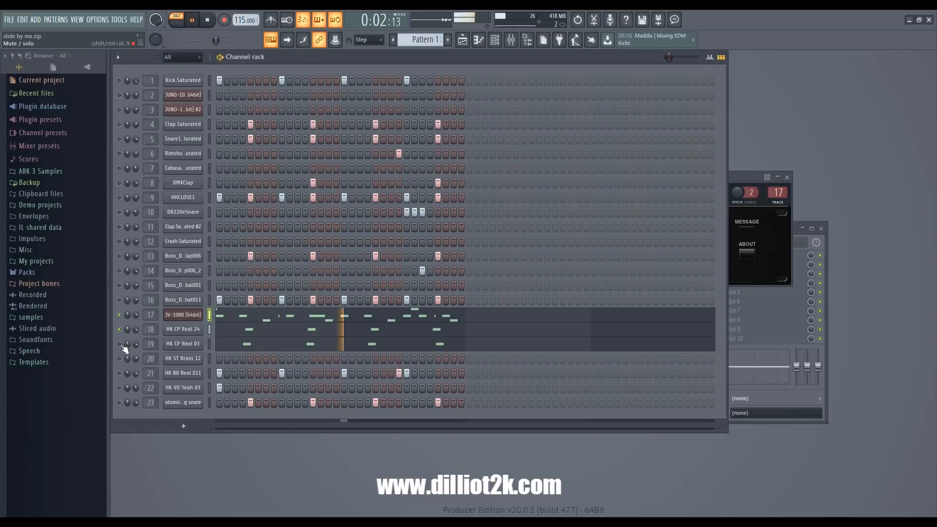
pyautogui.click(120, 344)
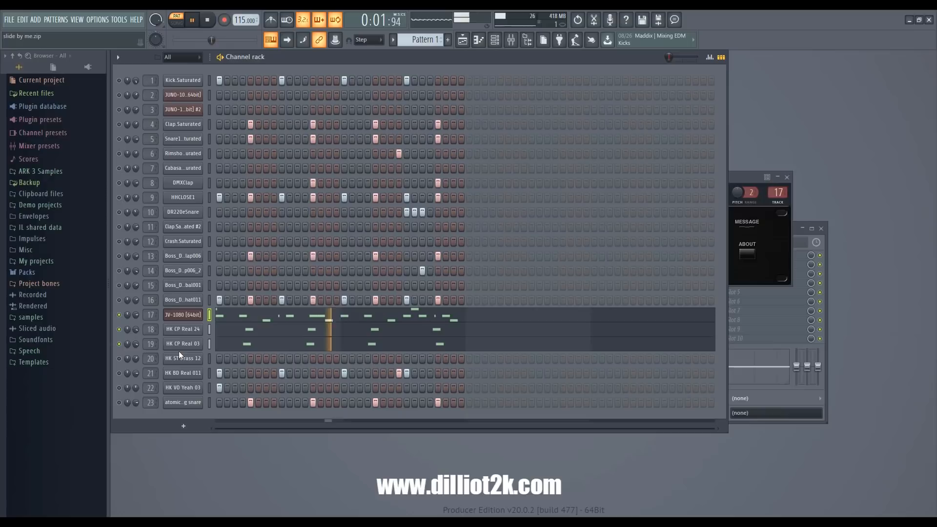
pyautogui.press('space')
# Open the HK CP Real 24 piano roll, set its snap to Step, play the clap notes briefly, and close the piano roll.
pyautogui.rightClick(192, 329)
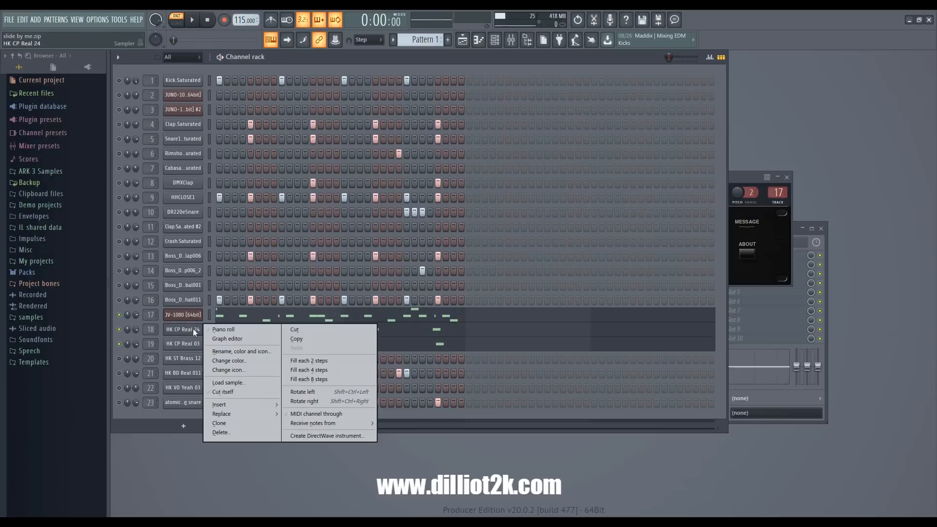
pyautogui.click(227, 330)
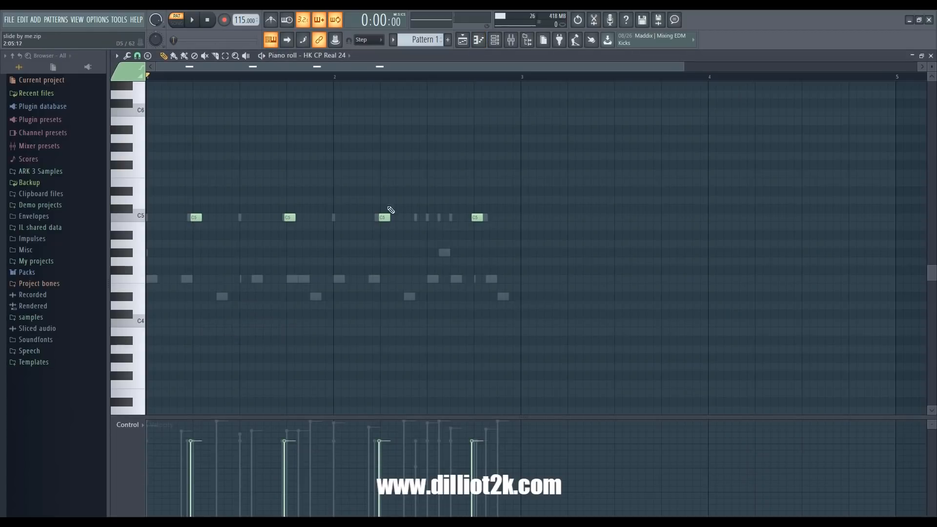
pyautogui.moveTo(686, 69)
pyautogui.mouseDown()
pyautogui.moveTo(656, 82)
pyautogui.moveTo(332, 108)
pyautogui.mouseUp()
pyautogui.click(137, 56)
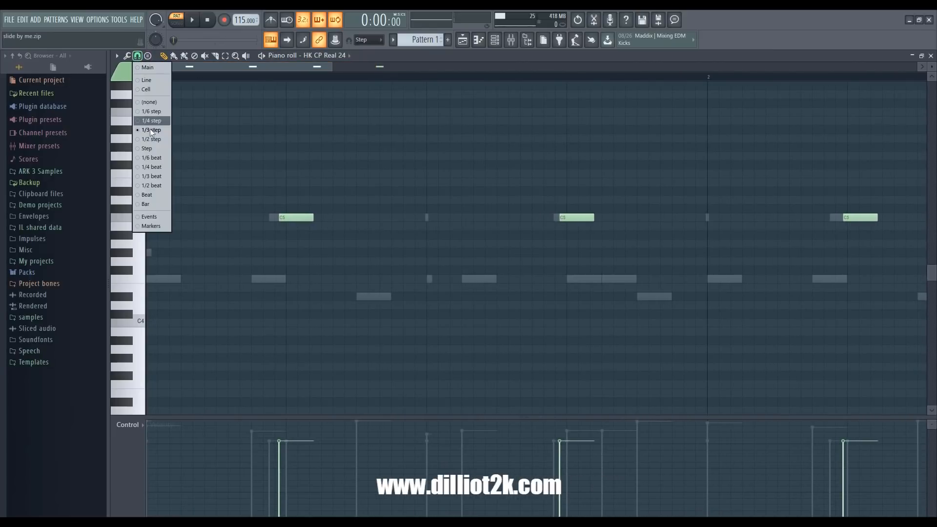
pyautogui.click(150, 148)
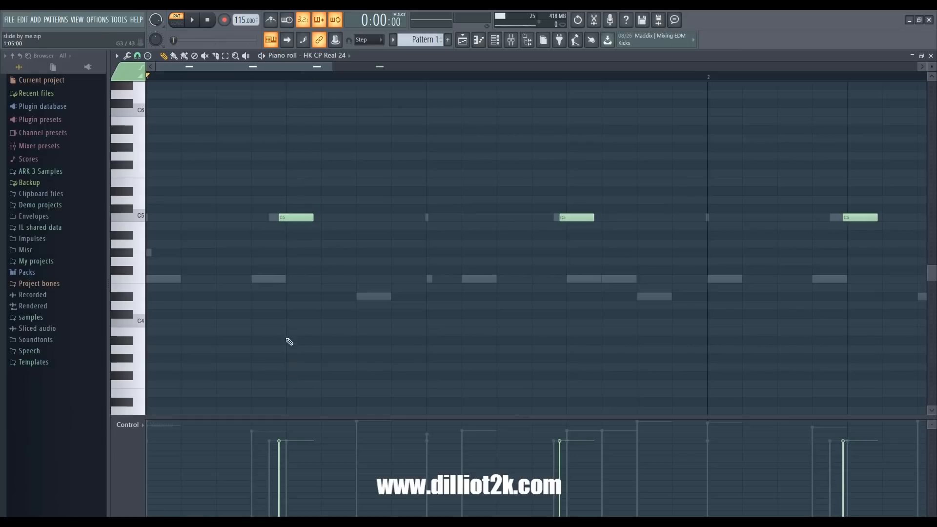
pyautogui.click(192, 20)
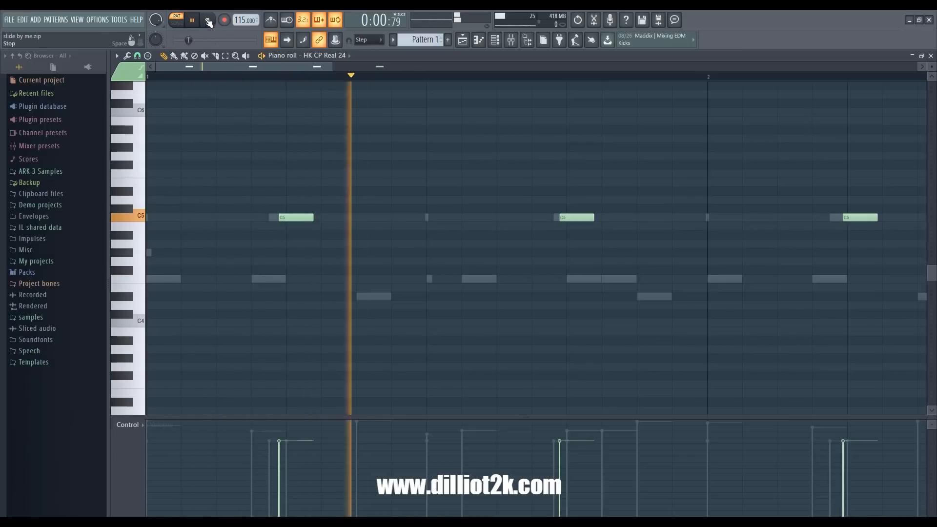
pyautogui.press('space')
pyautogui.click(931, 56)
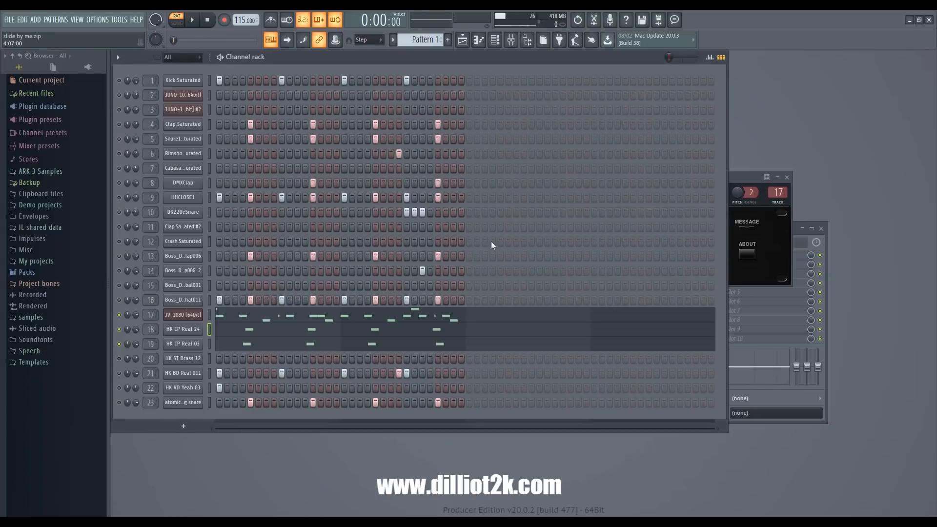
# Mute the JV-1080, unmute the Clap, Snare1 and Boss_DR880_clap006 channels, and play them with the two HK CP Real claps.
pyautogui.rightClick(189, 344)
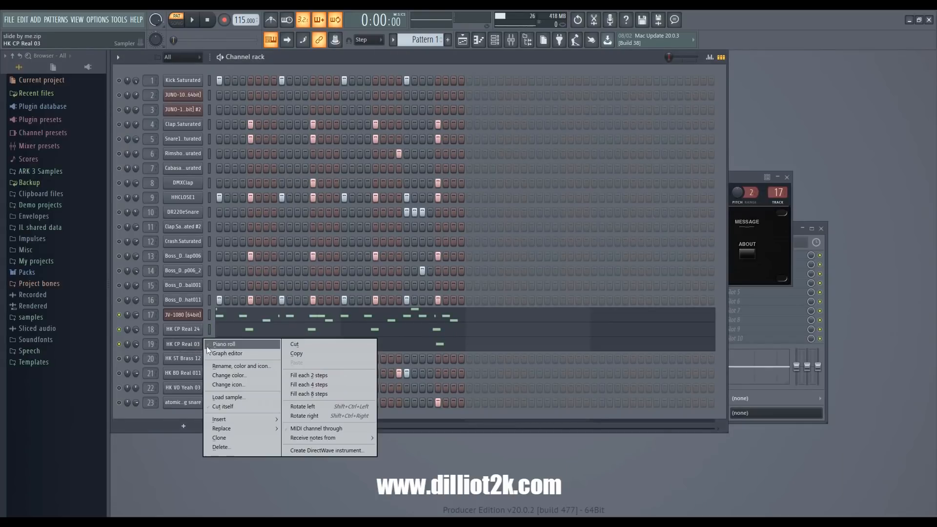
pyautogui.click(115, 346)
pyautogui.click(119, 315)
pyautogui.click(119, 125)
pyautogui.click(119, 139)
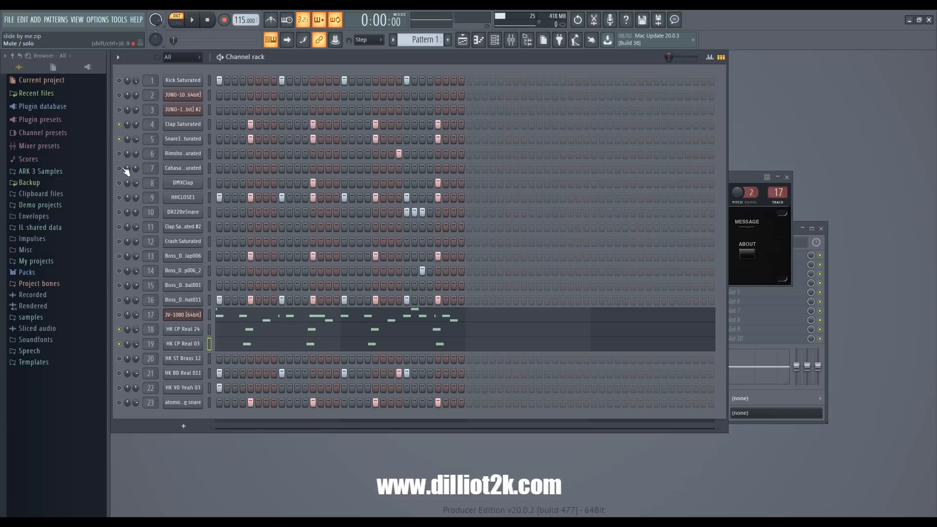
pyautogui.click(119, 256)
pyautogui.click(192, 19)
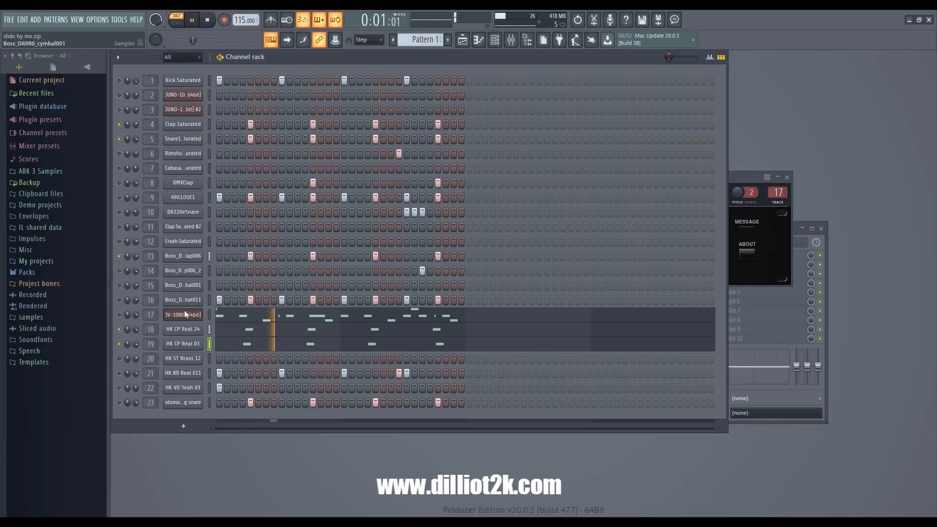
# Unmute the Kick, HK VO Yeah 03 and atomic snare channels during playback, and stop playback.
pyautogui.click(119, 402)
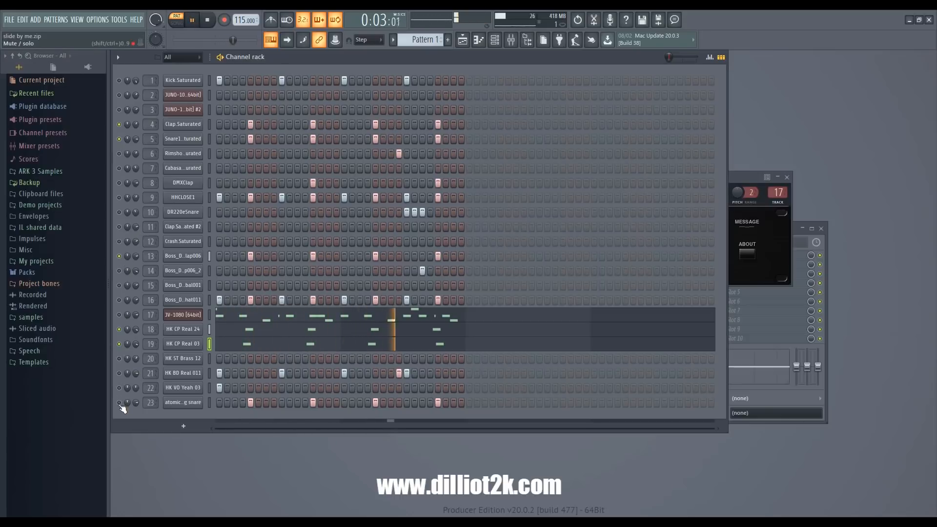
pyautogui.click(119, 388)
pyautogui.click(119, 373)
pyautogui.click(119, 359)
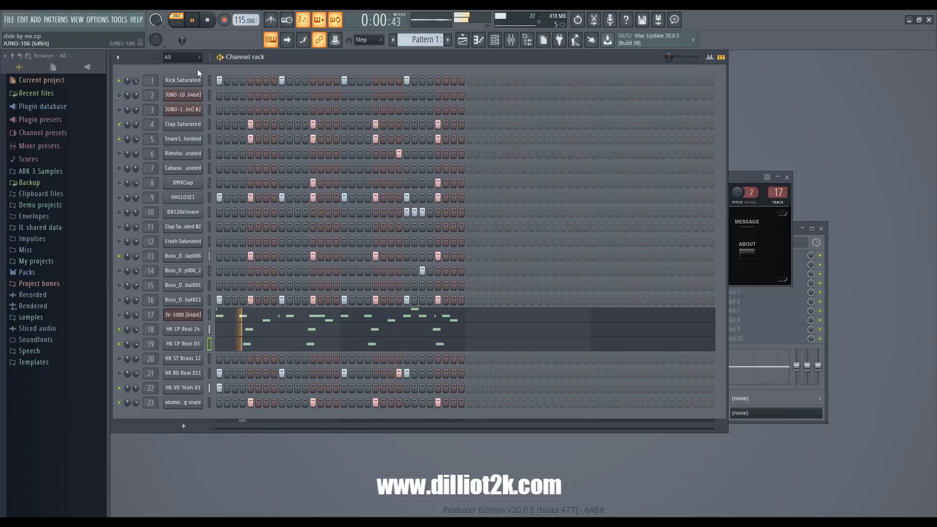
pyautogui.click(207, 21)
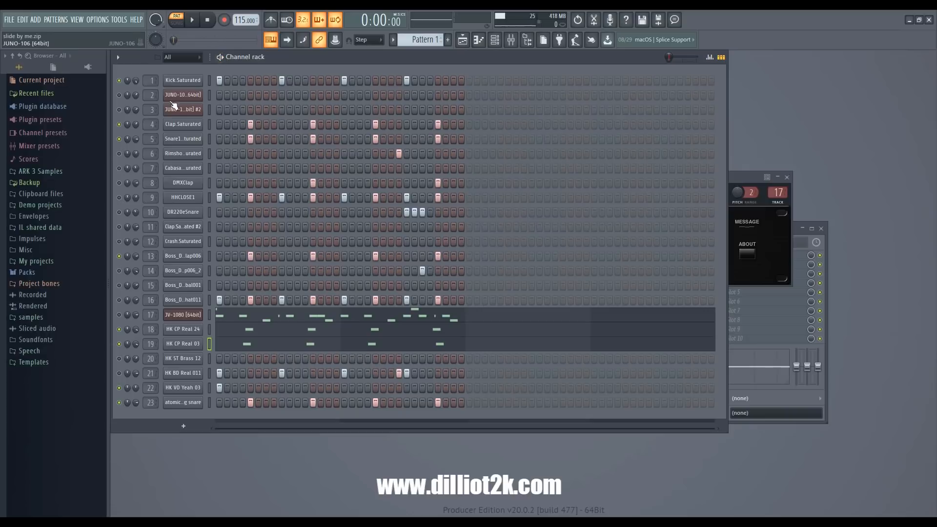
# Unmute all the remaining channels, including both JUNO-106 synths and the JV-1080, and play the full Pattern 1.
pyautogui.click(120, 110)
pyautogui.click(121, 154)
pyautogui.click(123, 181)
pyautogui.click(122, 175)
pyautogui.click(120, 197)
pyautogui.click(120, 213)
pyautogui.click(122, 228)
pyautogui.click(122, 243)
pyautogui.click(122, 300)
pyautogui.click(297, 109)
pyautogui.click(119, 315)
pyautogui.click(119, 358)
pyautogui.click(194, 21)
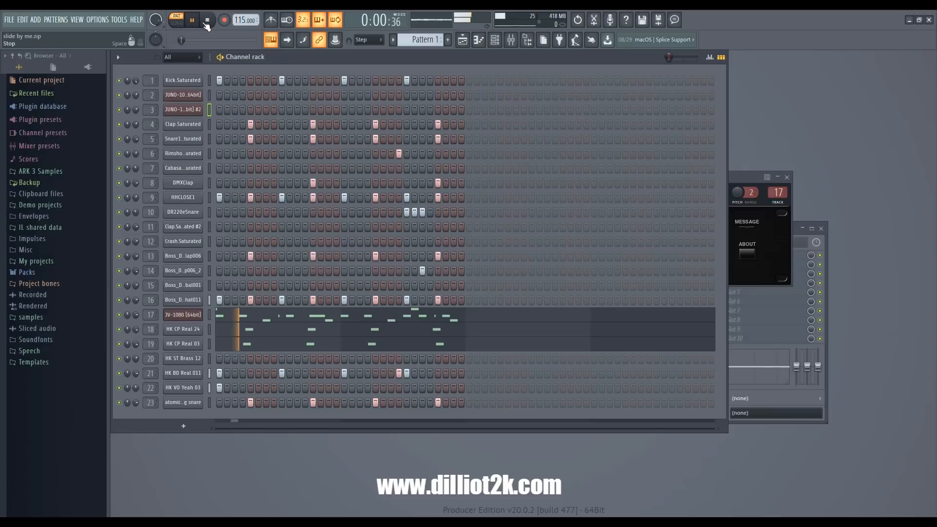
# Stop the Pattern 1 playback and open the Playlist in song mode.
pyautogui.click(207, 20)
pyautogui.press('l')
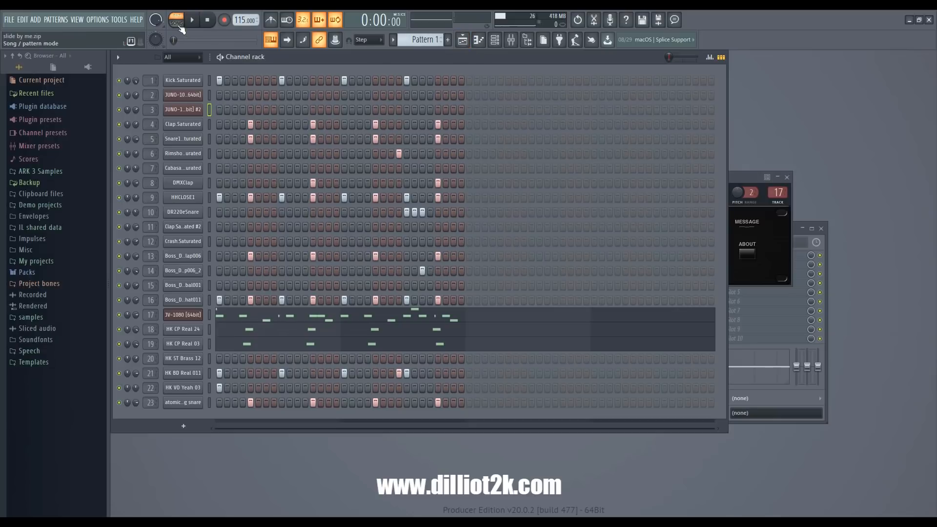
pyautogui.click(463, 40)
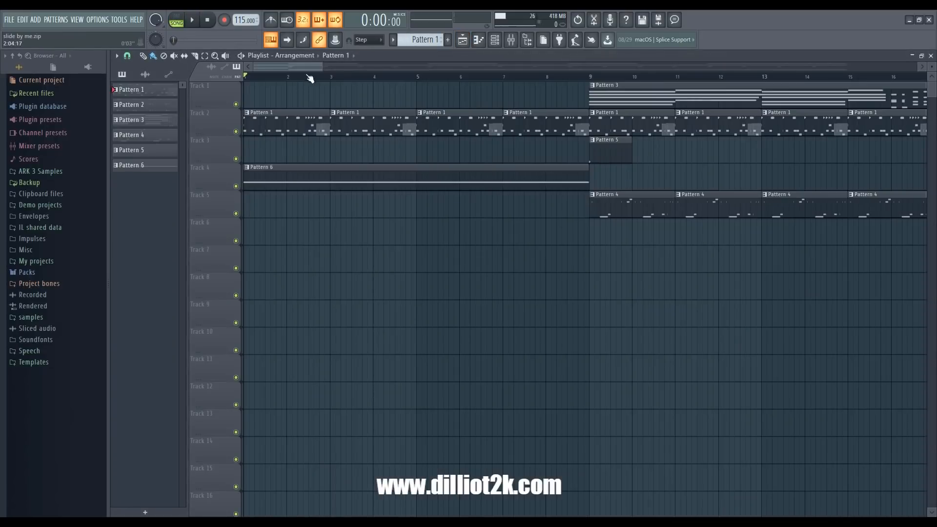
# Play the arrangement from bar 8 through the entry of Pattern 3 and Pattern 4, stop it, and close the Playlist.
pyautogui.moveTo(322, 67); pyautogui.dragTo(444, 67)
pyautogui.moveTo(270, 80); pyautogui.dragTo(354, 82)
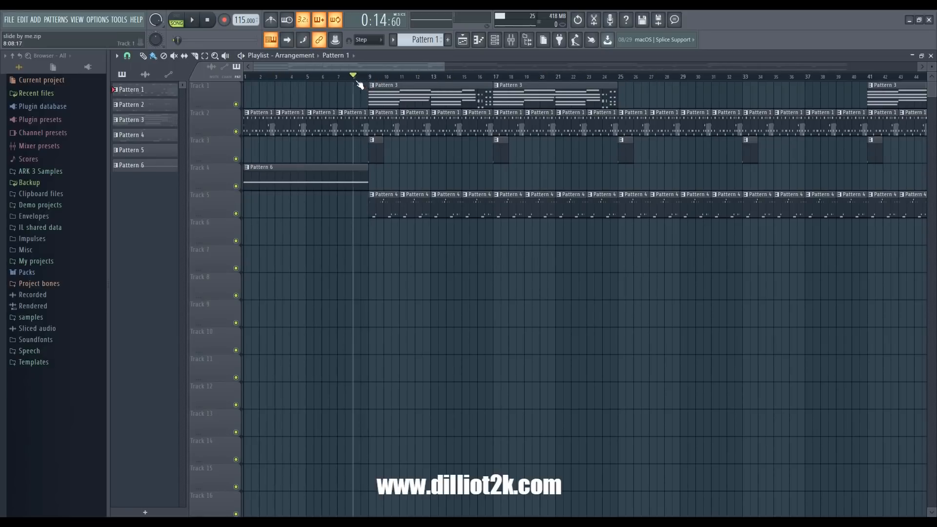
pyautogui.click(193, 21)
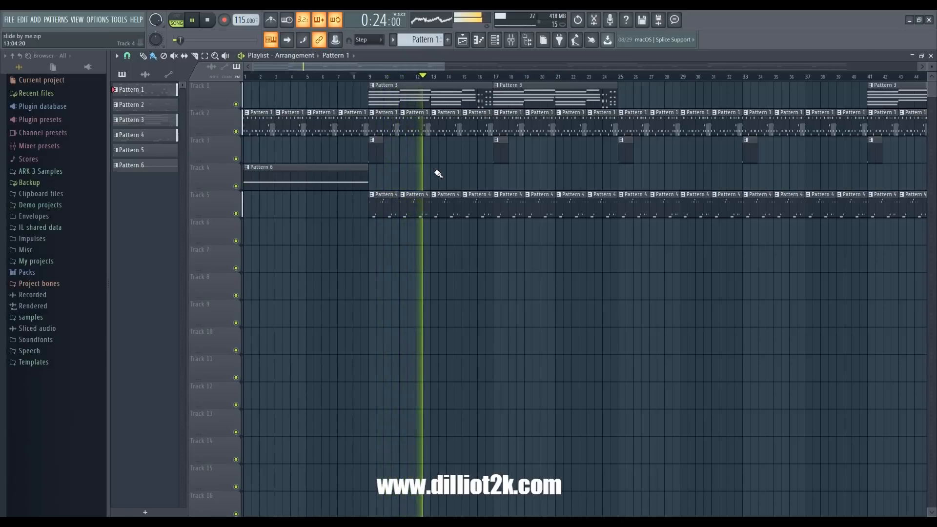
pyautogui.click(209, 26)
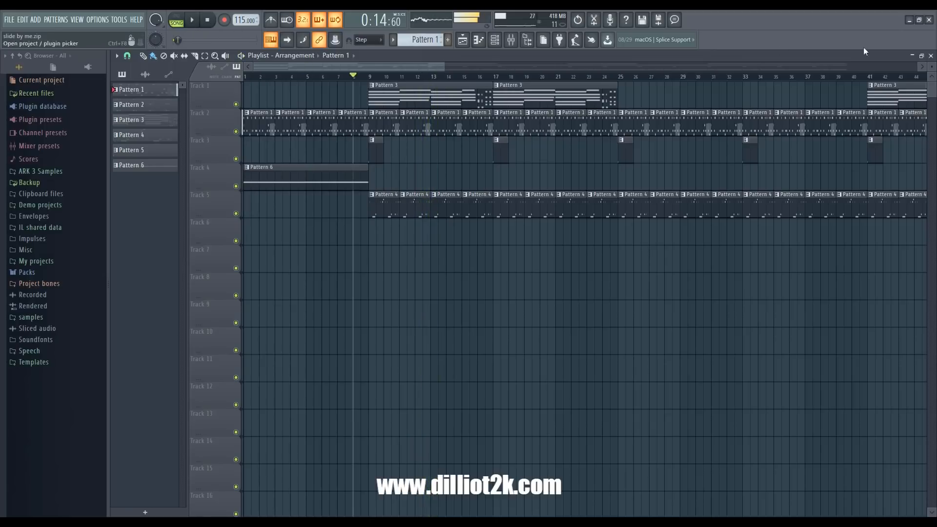
pyautogui.click(930, 56)
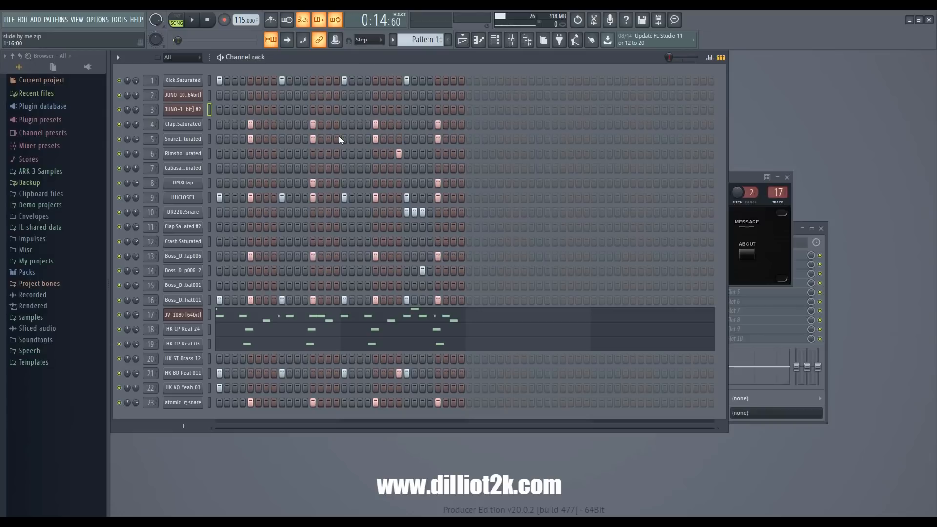
# Open the first JUNO-106 plugin, reposition its window to examine the patch settings, and close it.
pyautogui.click(183, 95)
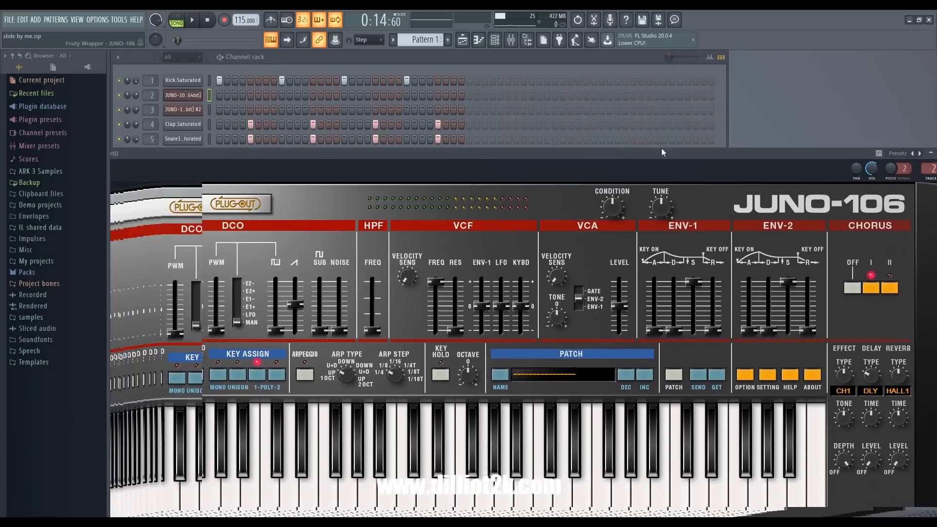
pyautogui.moveTo(661, 152); pyautogui.dragTo(473, 111)
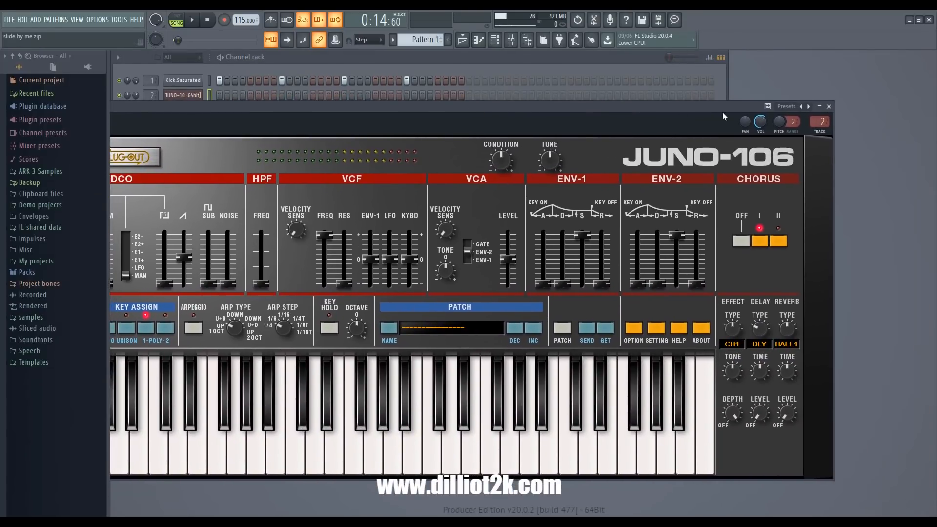
pyautogui.click(828, 107)
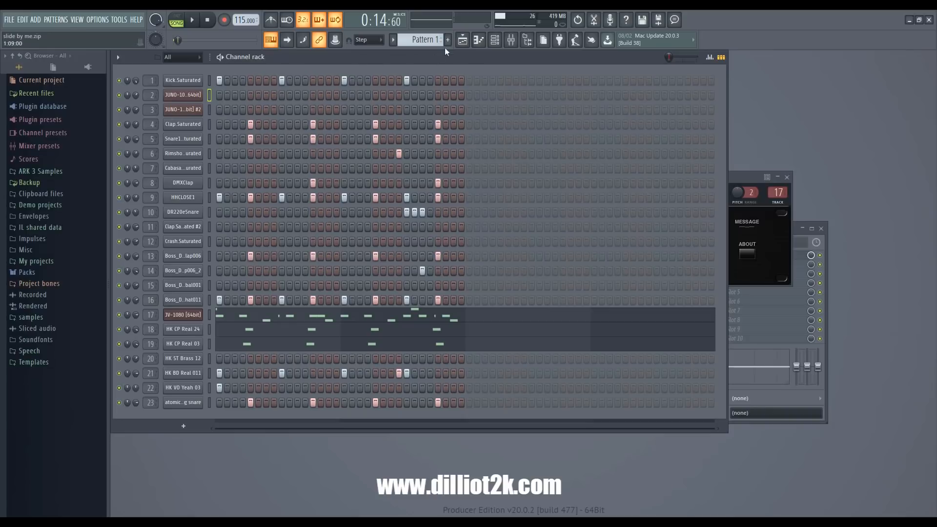
# Reopen the Playlist and fit the whole song arrangement in view to examine its structure.
pyautogui.click(463, 43)
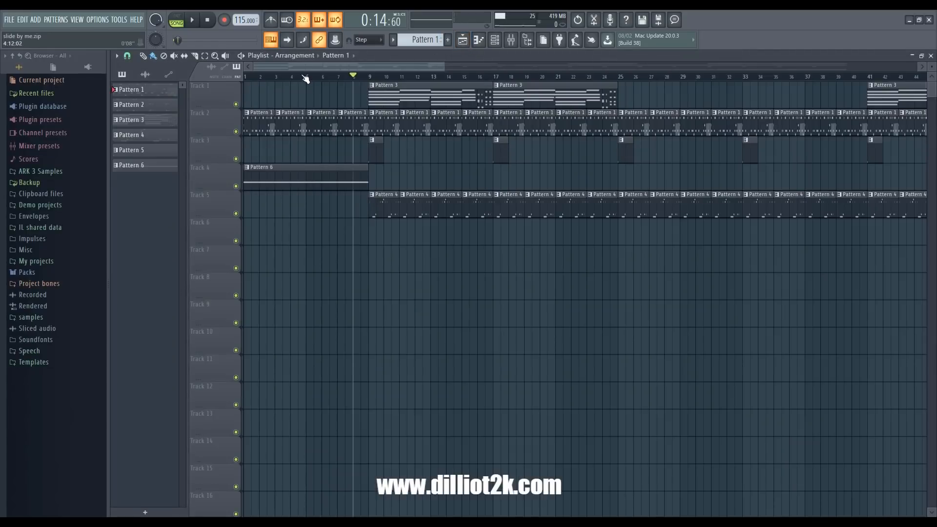
pyautogui.moveTo(332, 66); pyautogui.dragTo(270, 69)
pyautogui.moveTo(443, 66); pyautogui.dragTo(920, 68)
# Play Pattern 1 briefly in pattern mode with the Channel rack showing, and stop playback.
pyautogui.click(183, 23)
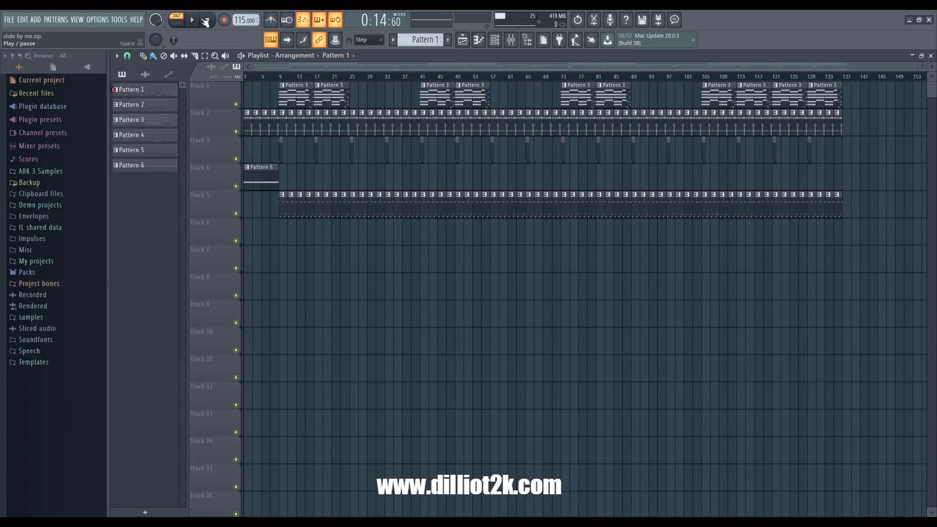
pyautogui.click(192, 19)
pyautogui.press('F6')
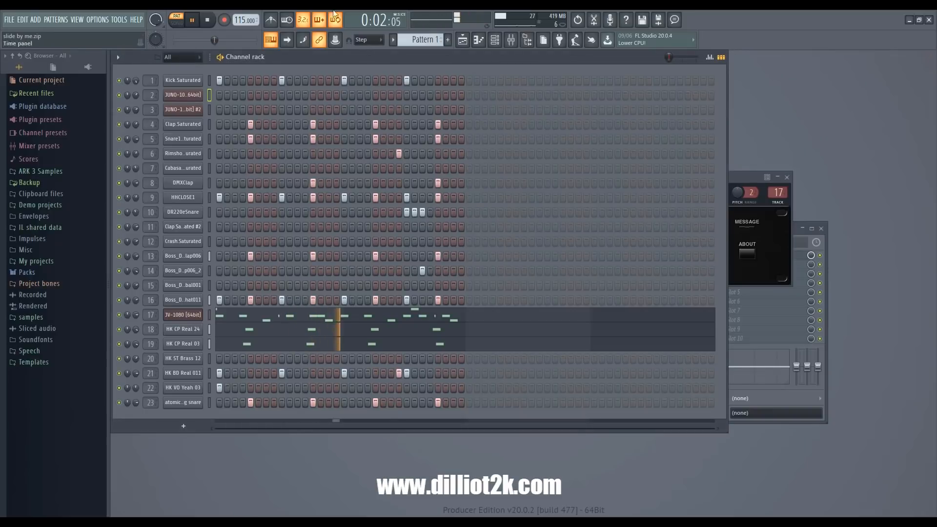
pyautogui.press('space')
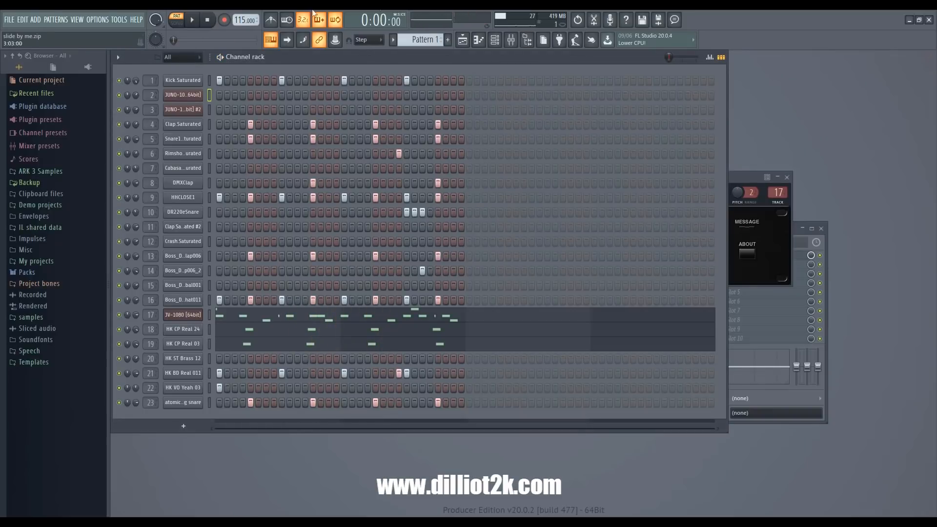
# Switch to song mode, place the Playlist playhead at the start of the last Pattern 3 clip, and close the Playlist.
pyautogui.click(176, 20)
pyautogui.click(462, 40)
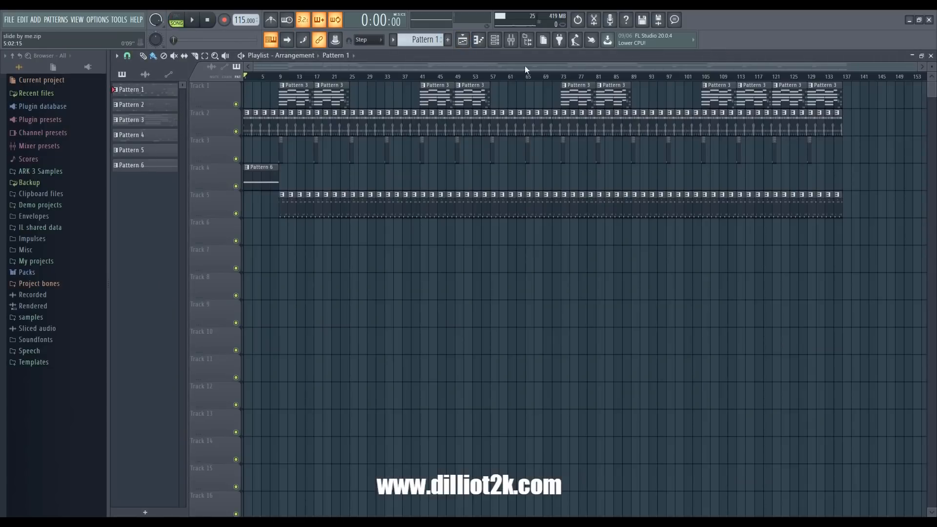
pyautogui.moveTo(834, 67); pyautogui.dragTo(843, 78)
pyautogui.click(829, 78)
pyautogui.click(815, 79)
pyautogui.click(807, 78)
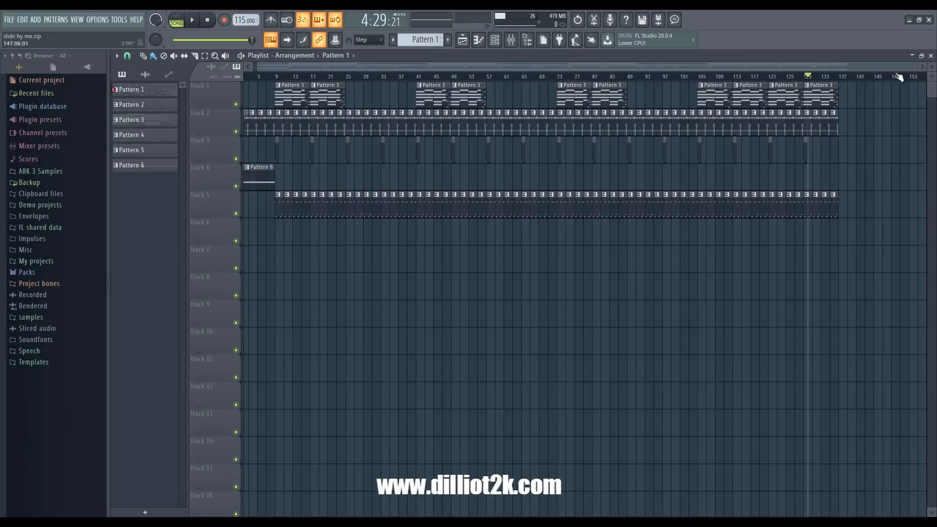
pyautogui.click(930, 55)
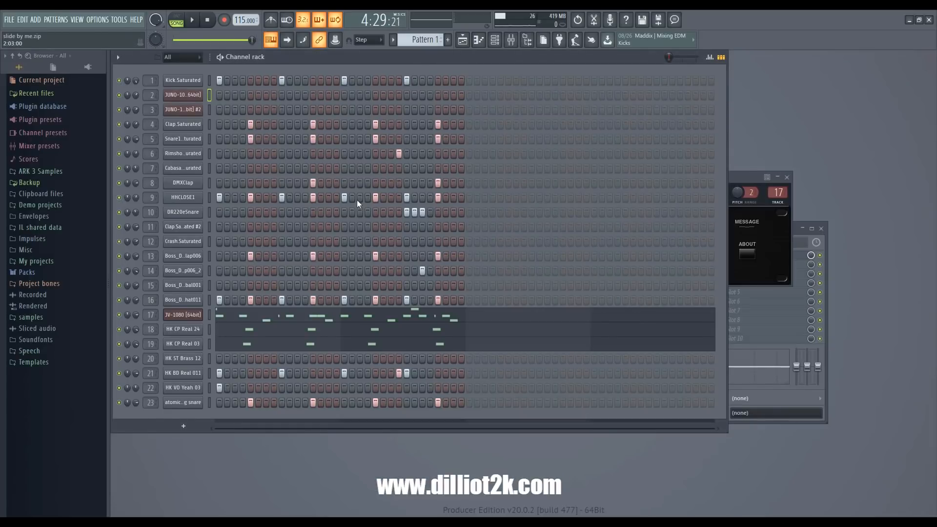